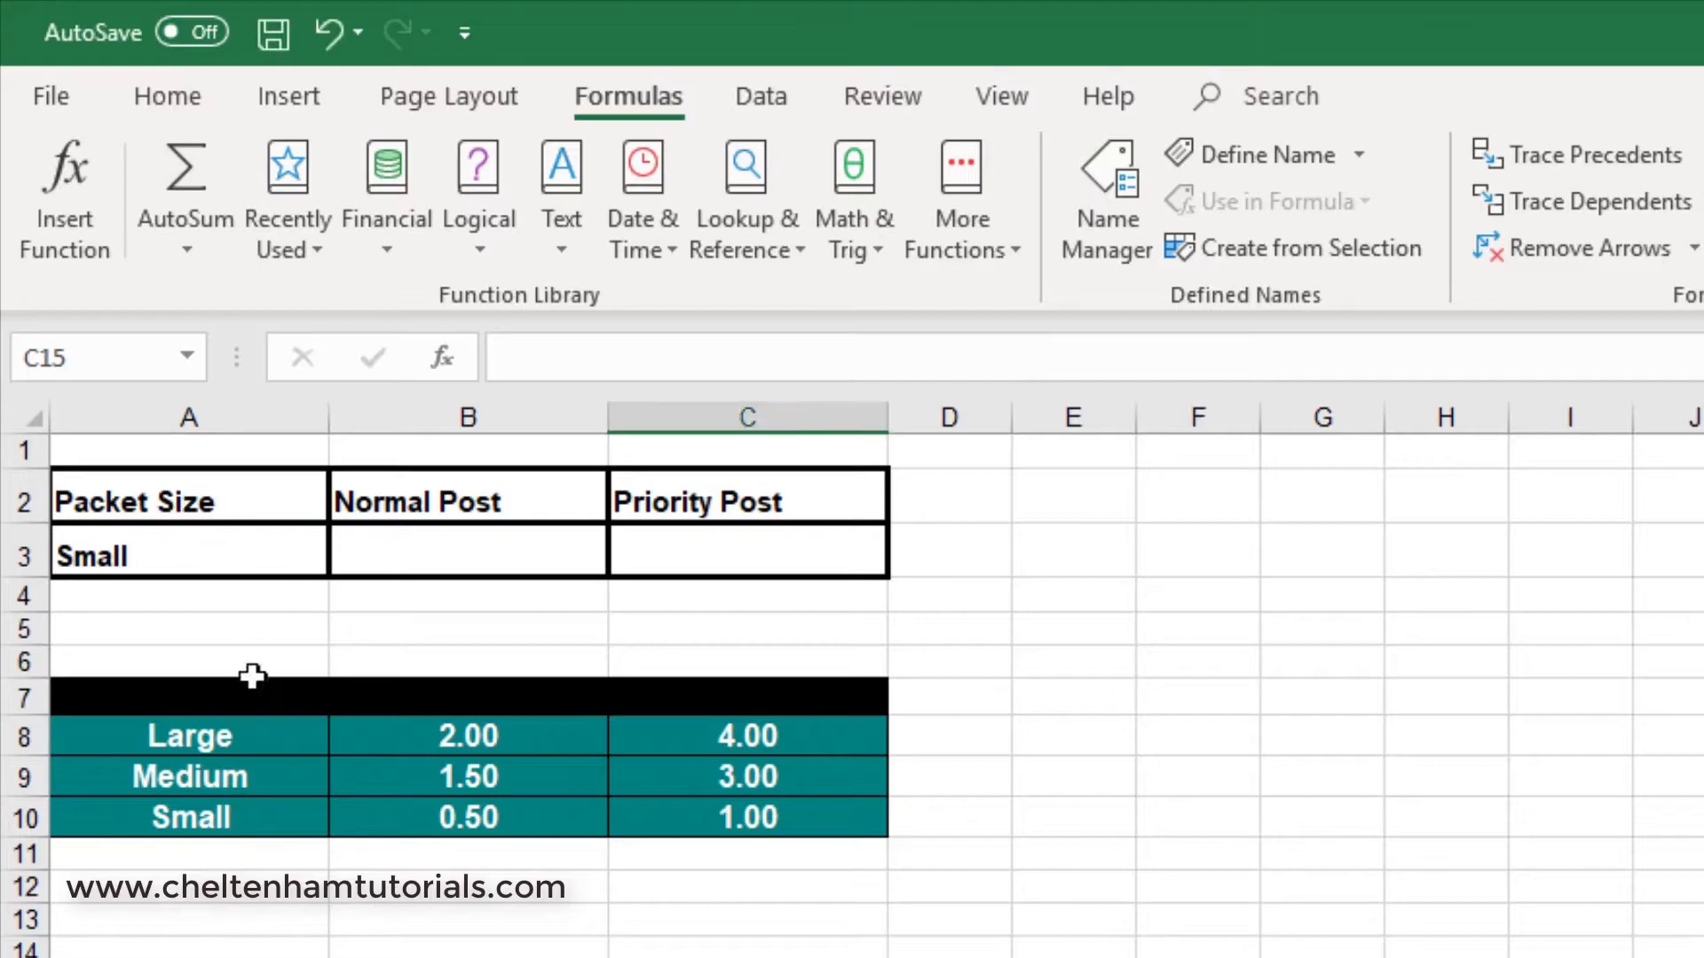
Examine the postage price table in A7:C10 and the packet size entry in A3
click(236, 749)
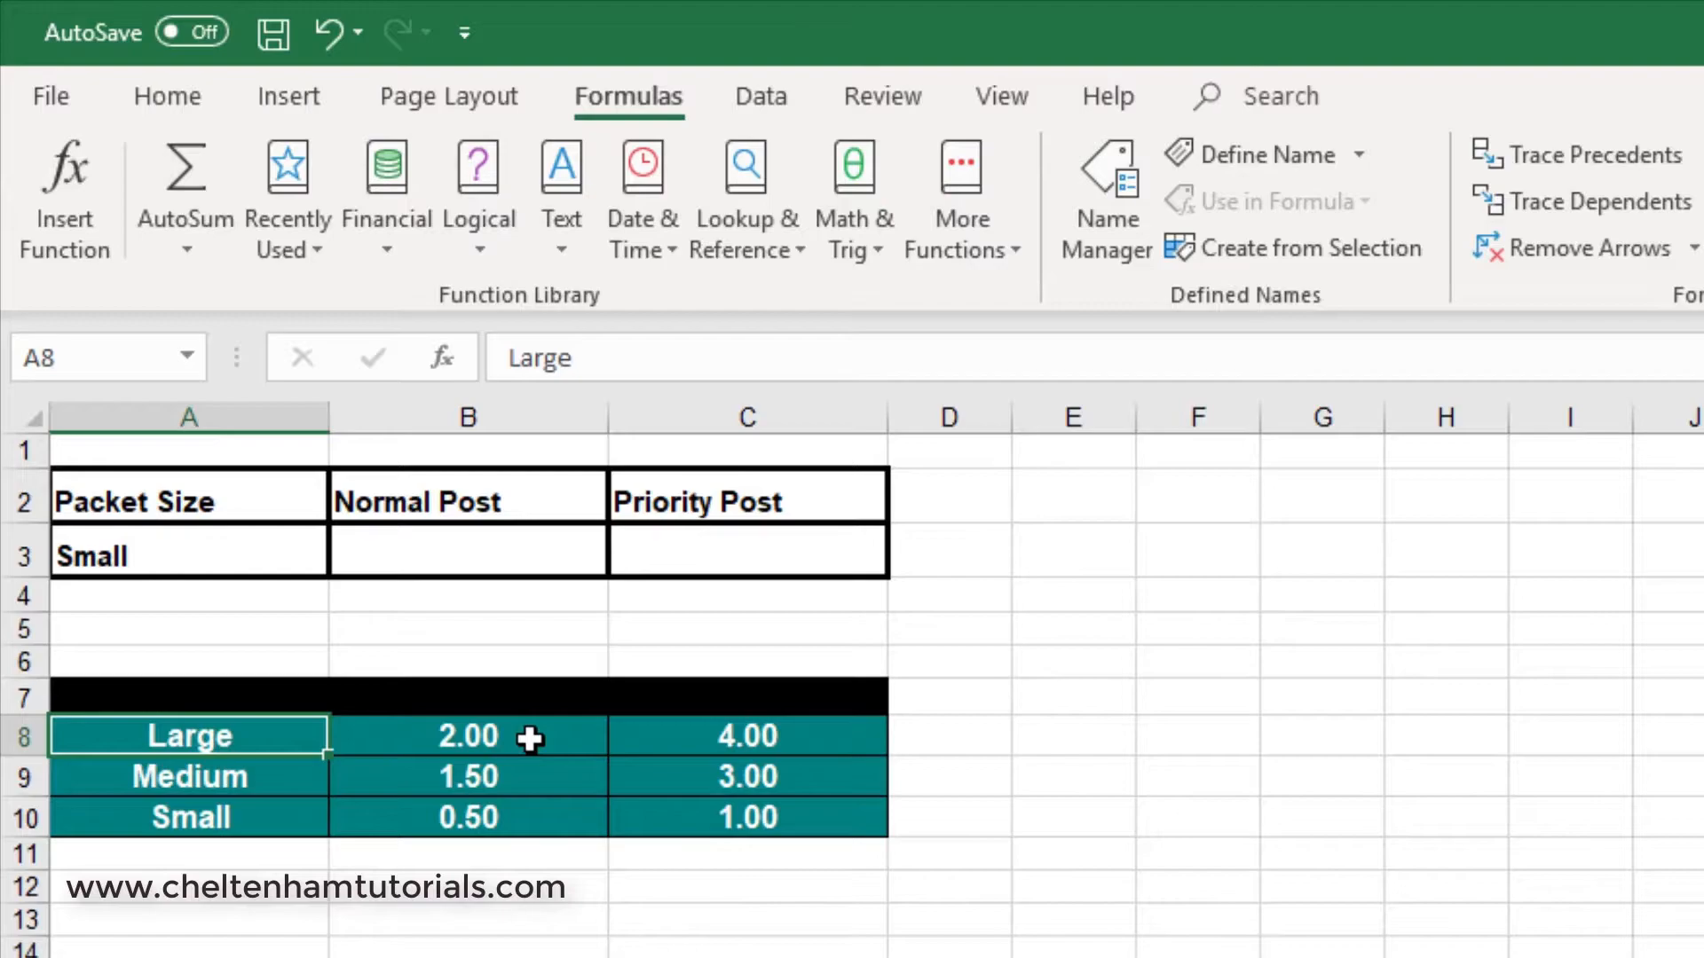
click(765, 738)
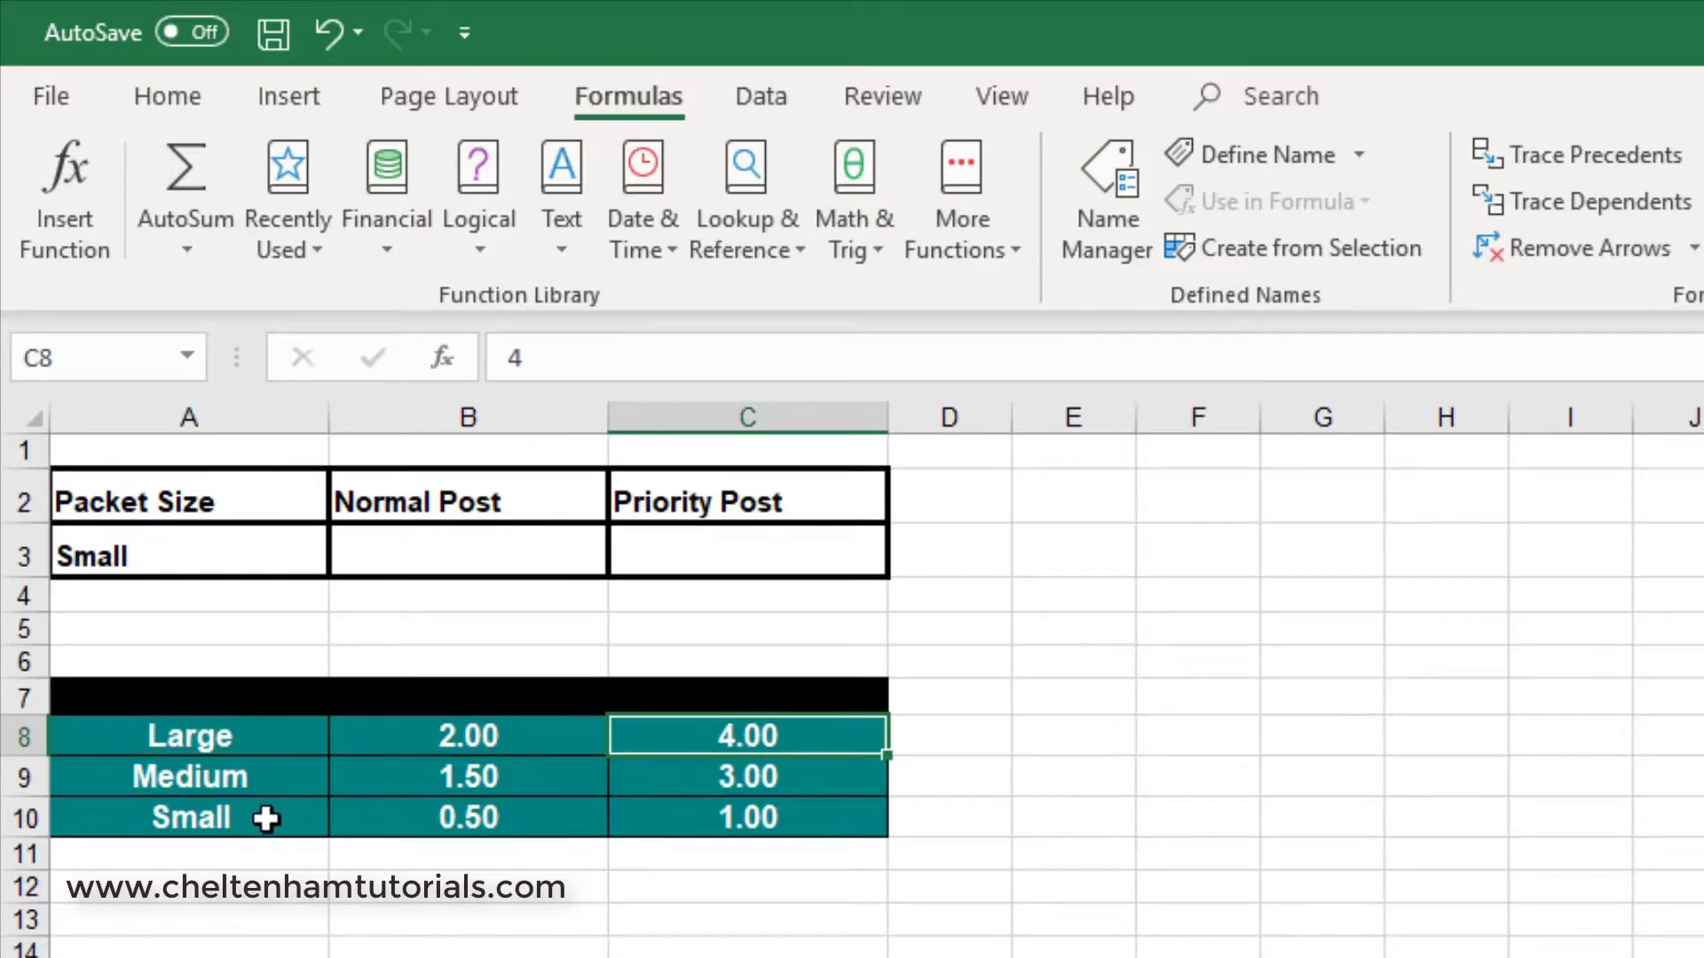
key(Down)
key(Down)
key(Left)
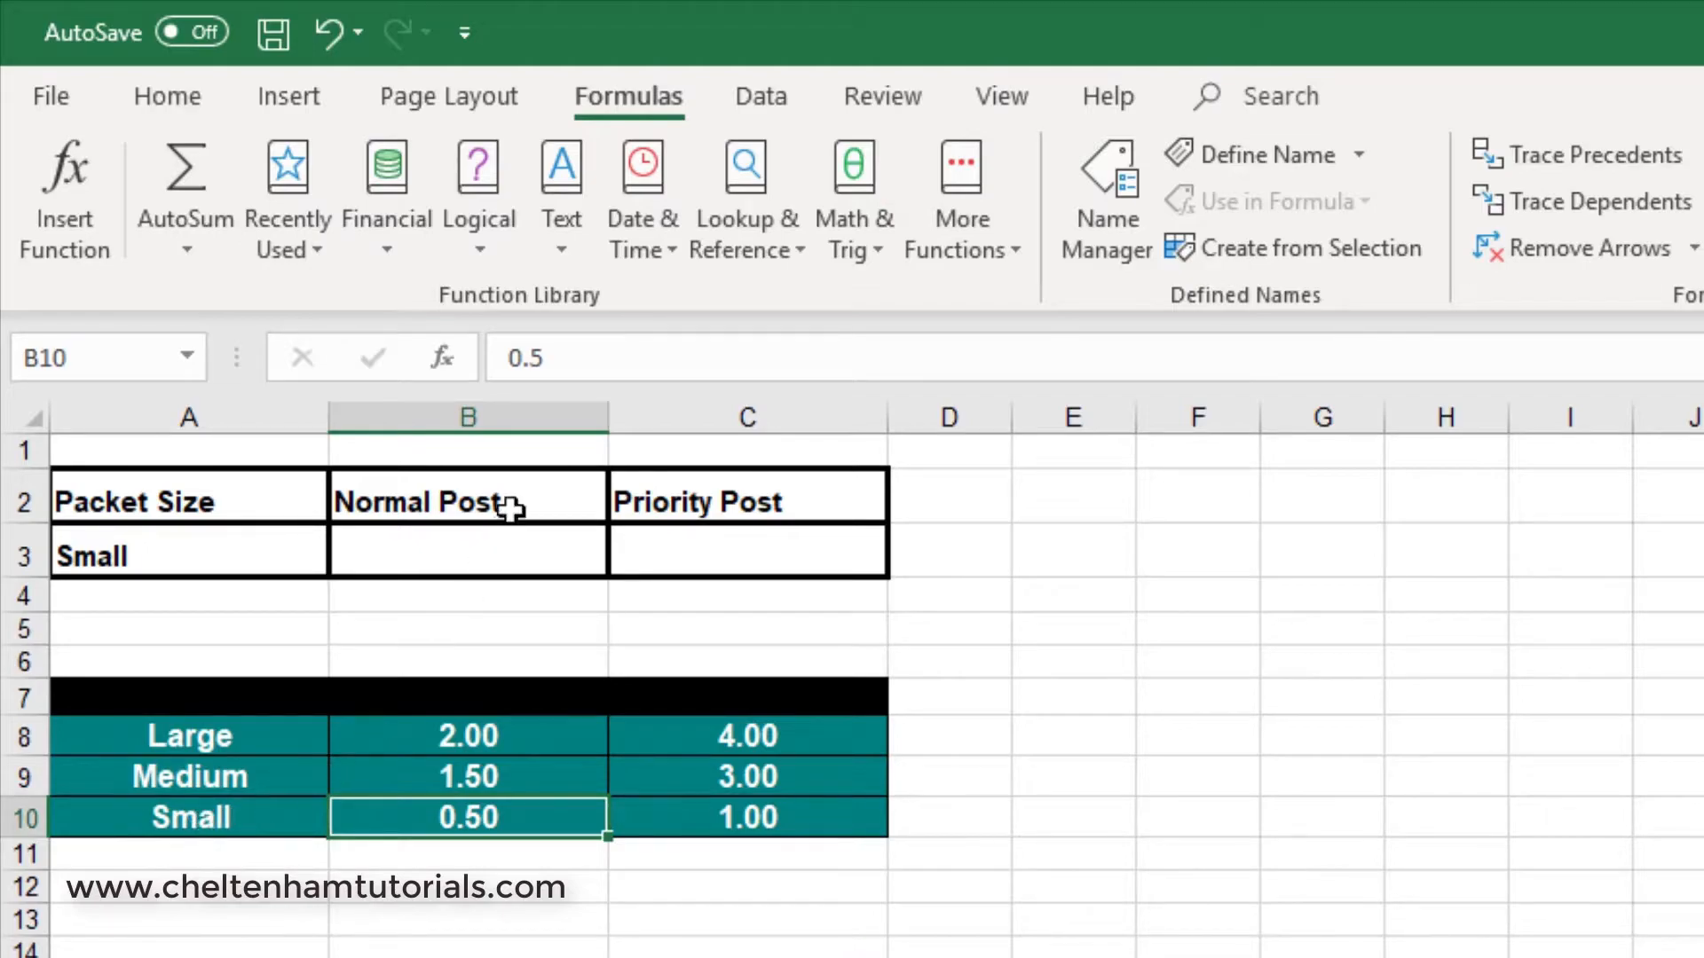
click(774, 823)
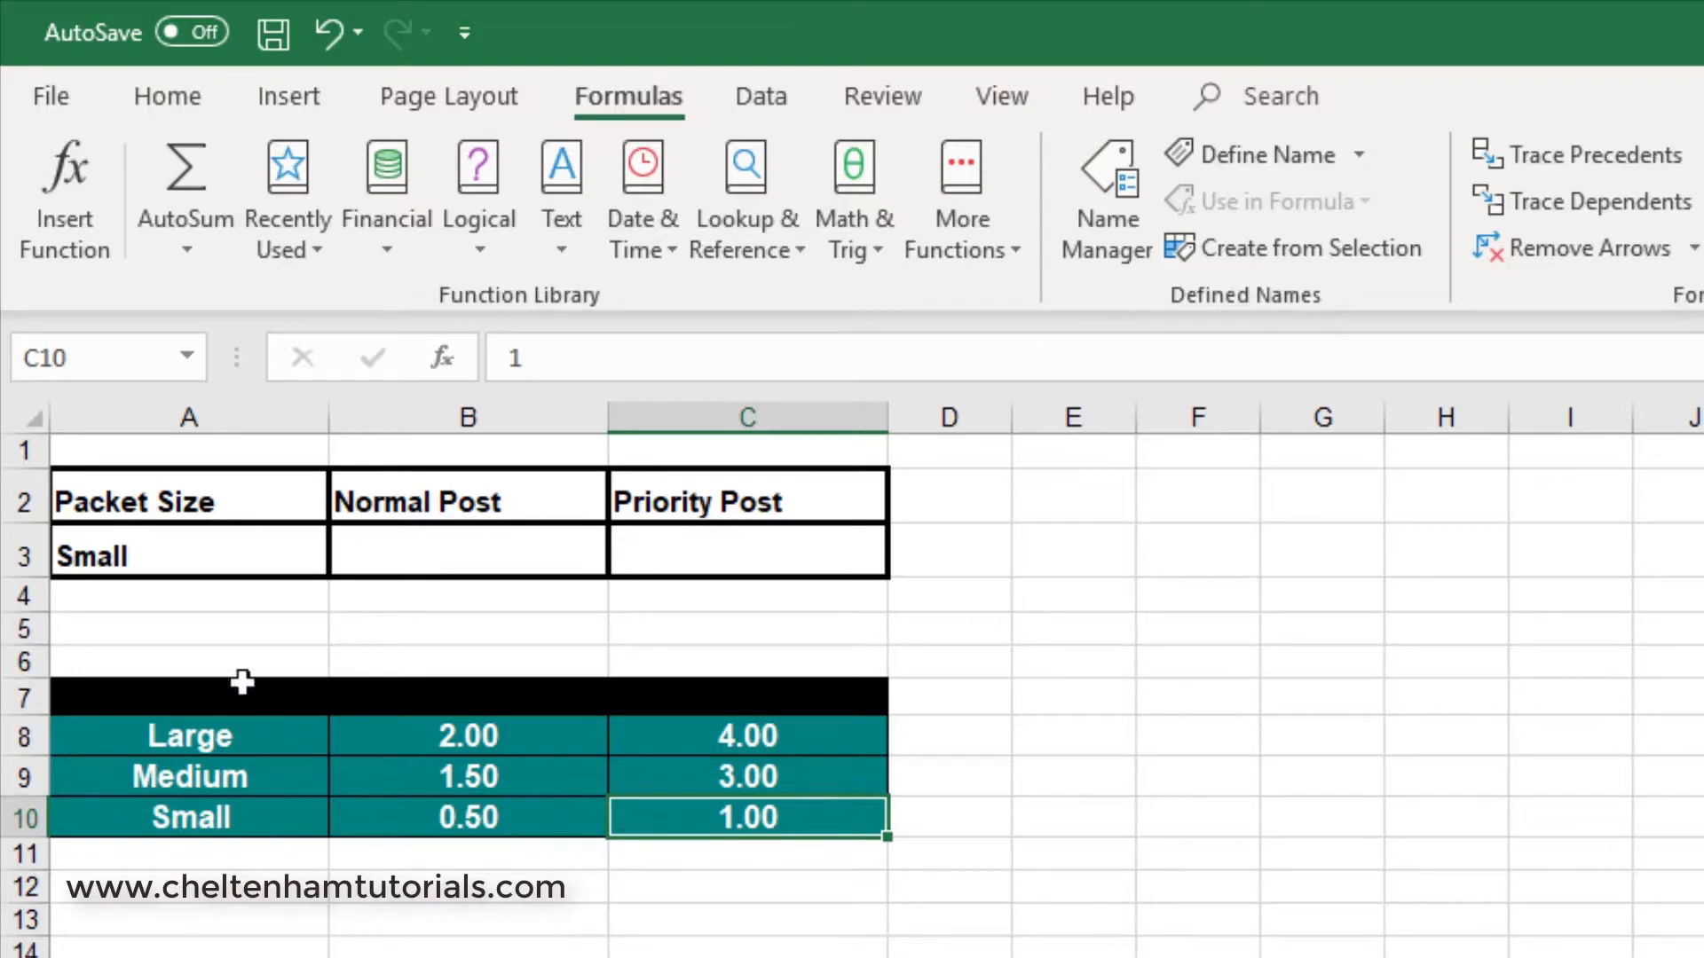
click(89, 560)
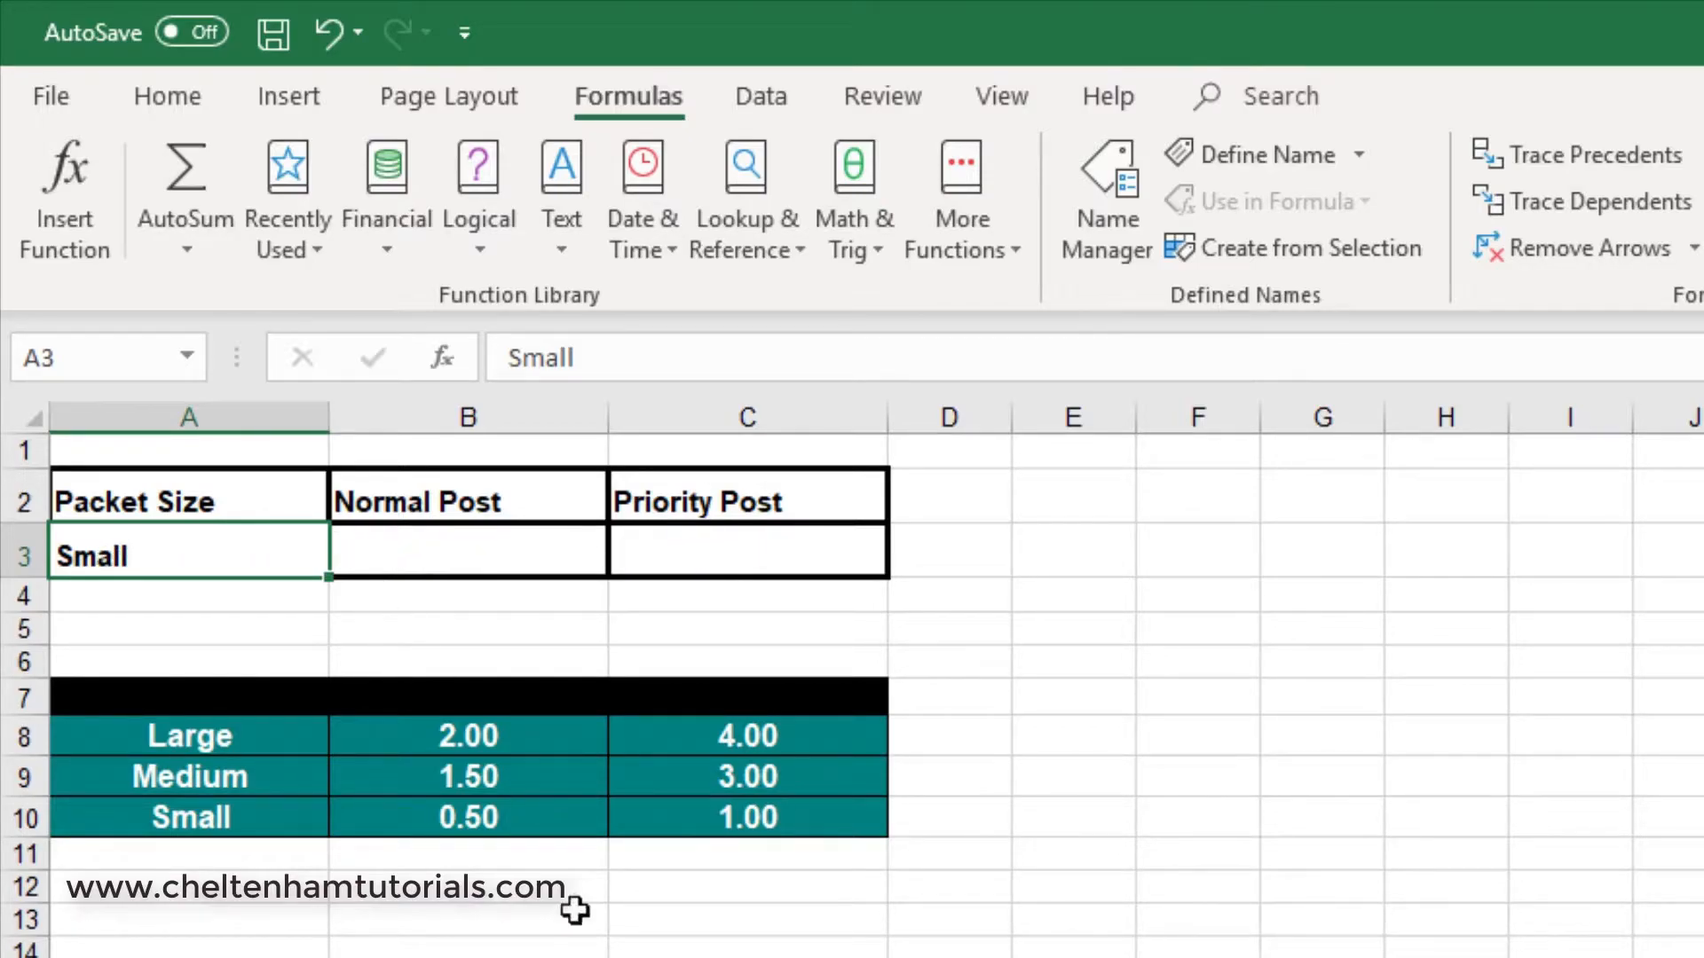
click(470, 957)
Insert a VLOOKUP in B3 under Normal Post that looks up A3 in A7:C10 and returns column 2
click(437, 551)
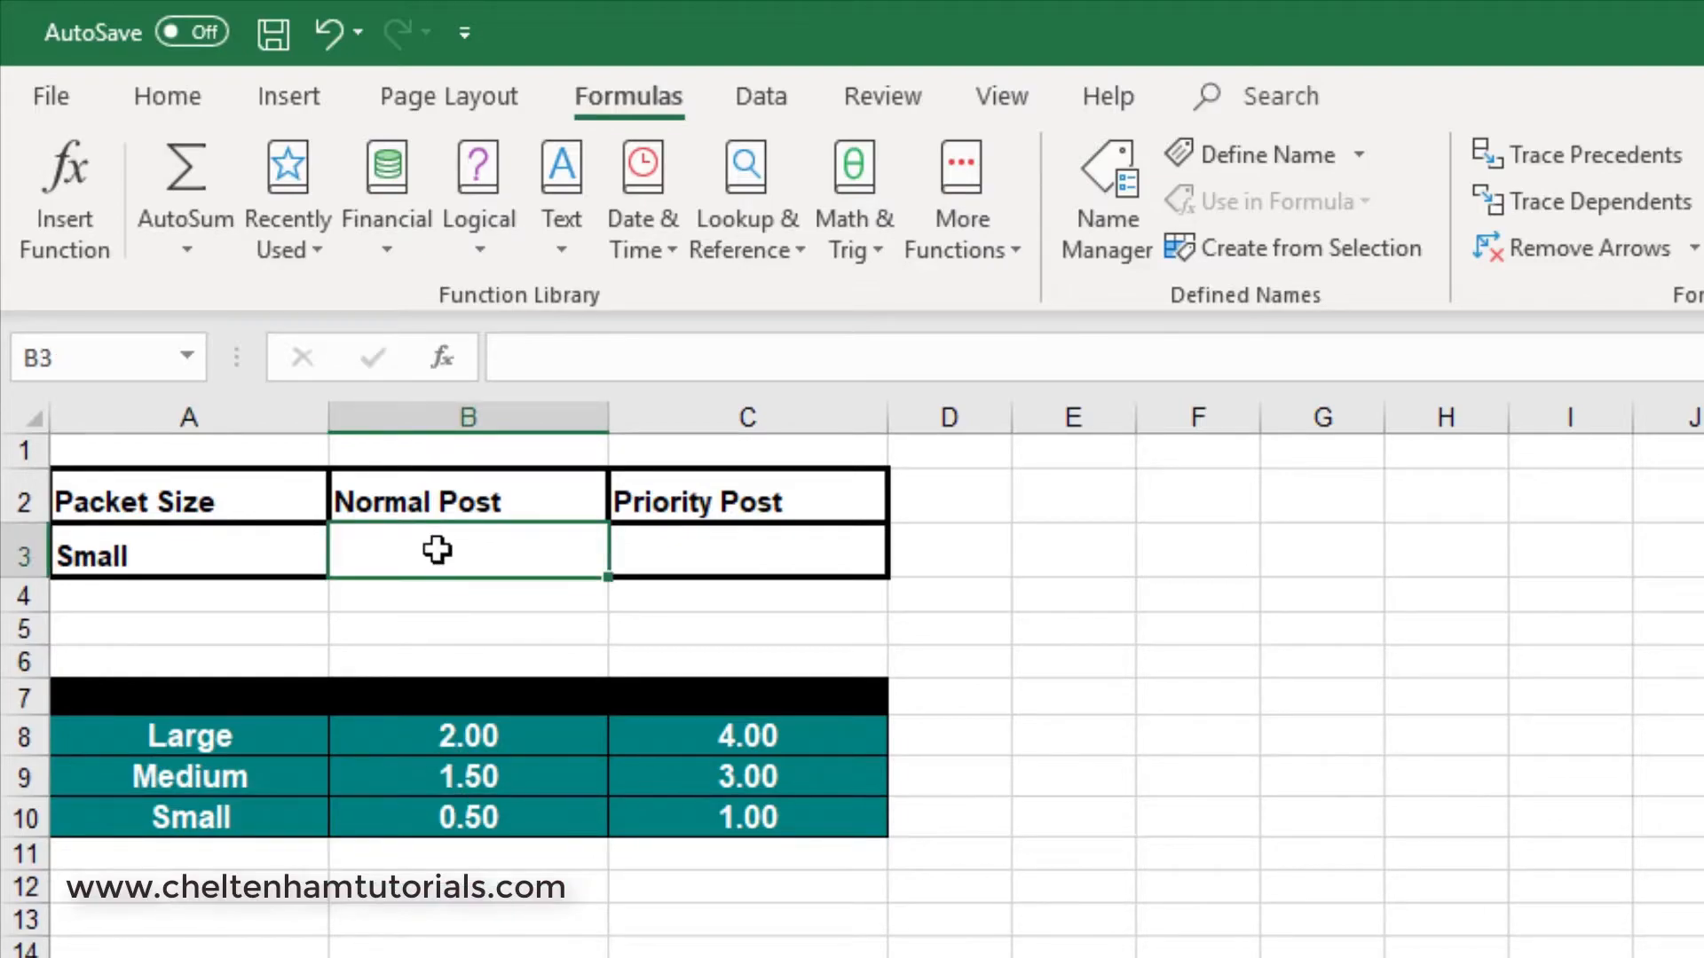
click(648, 98)
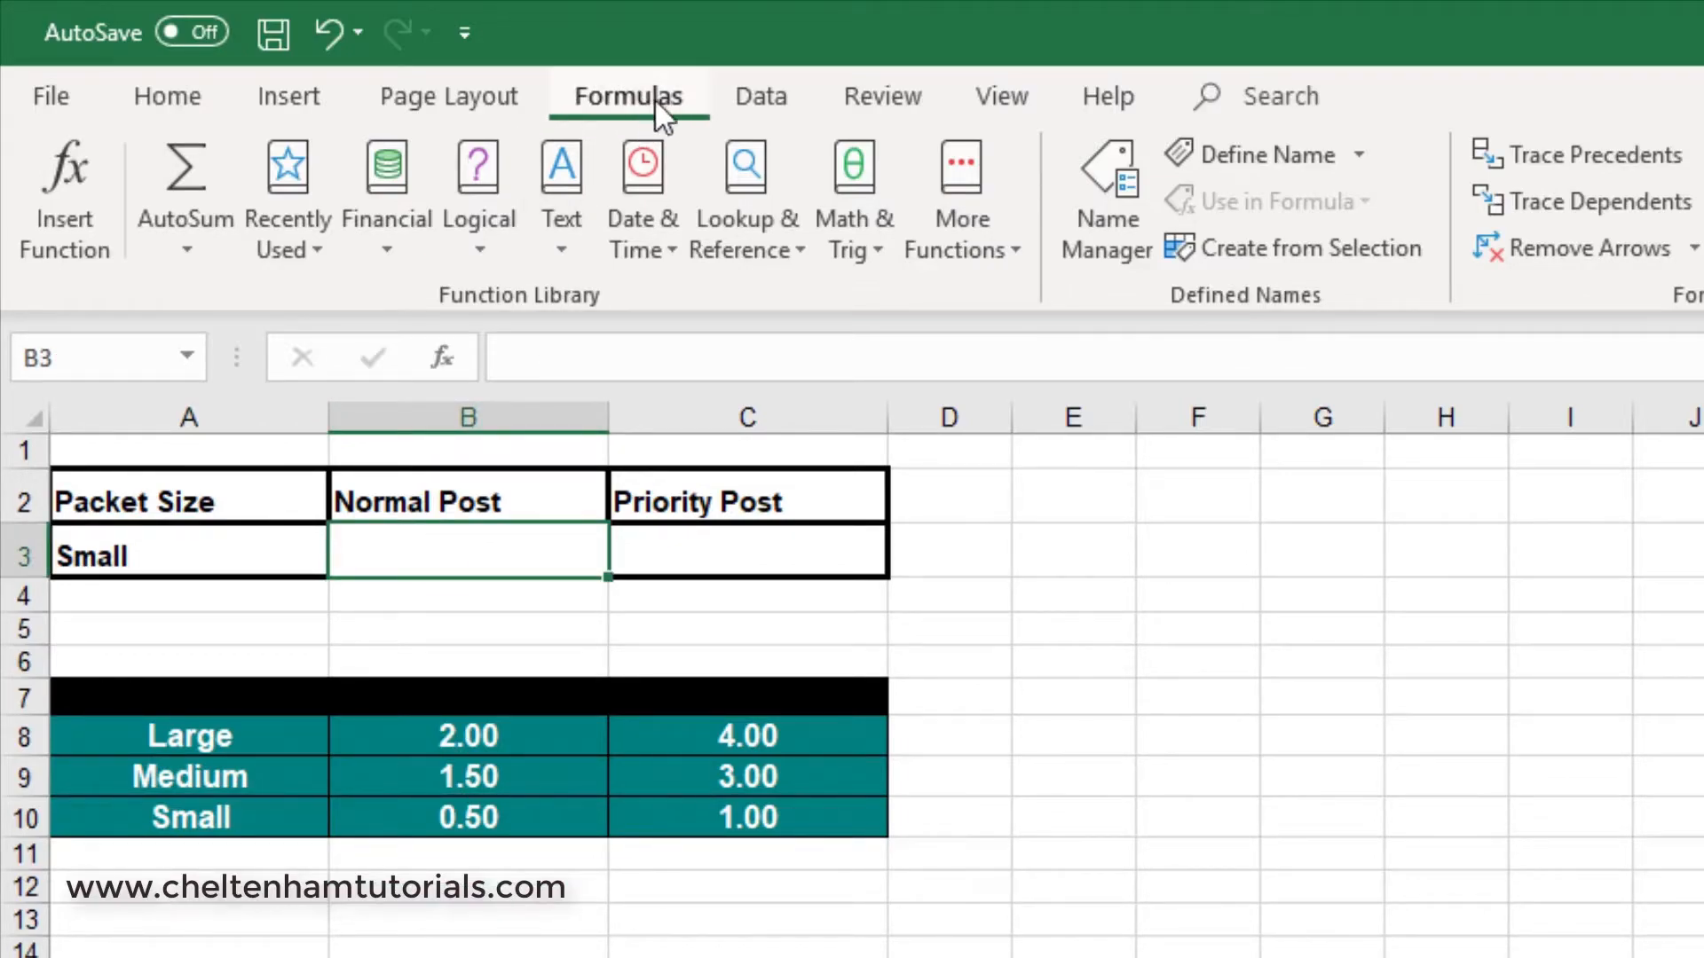
click(745, 179)
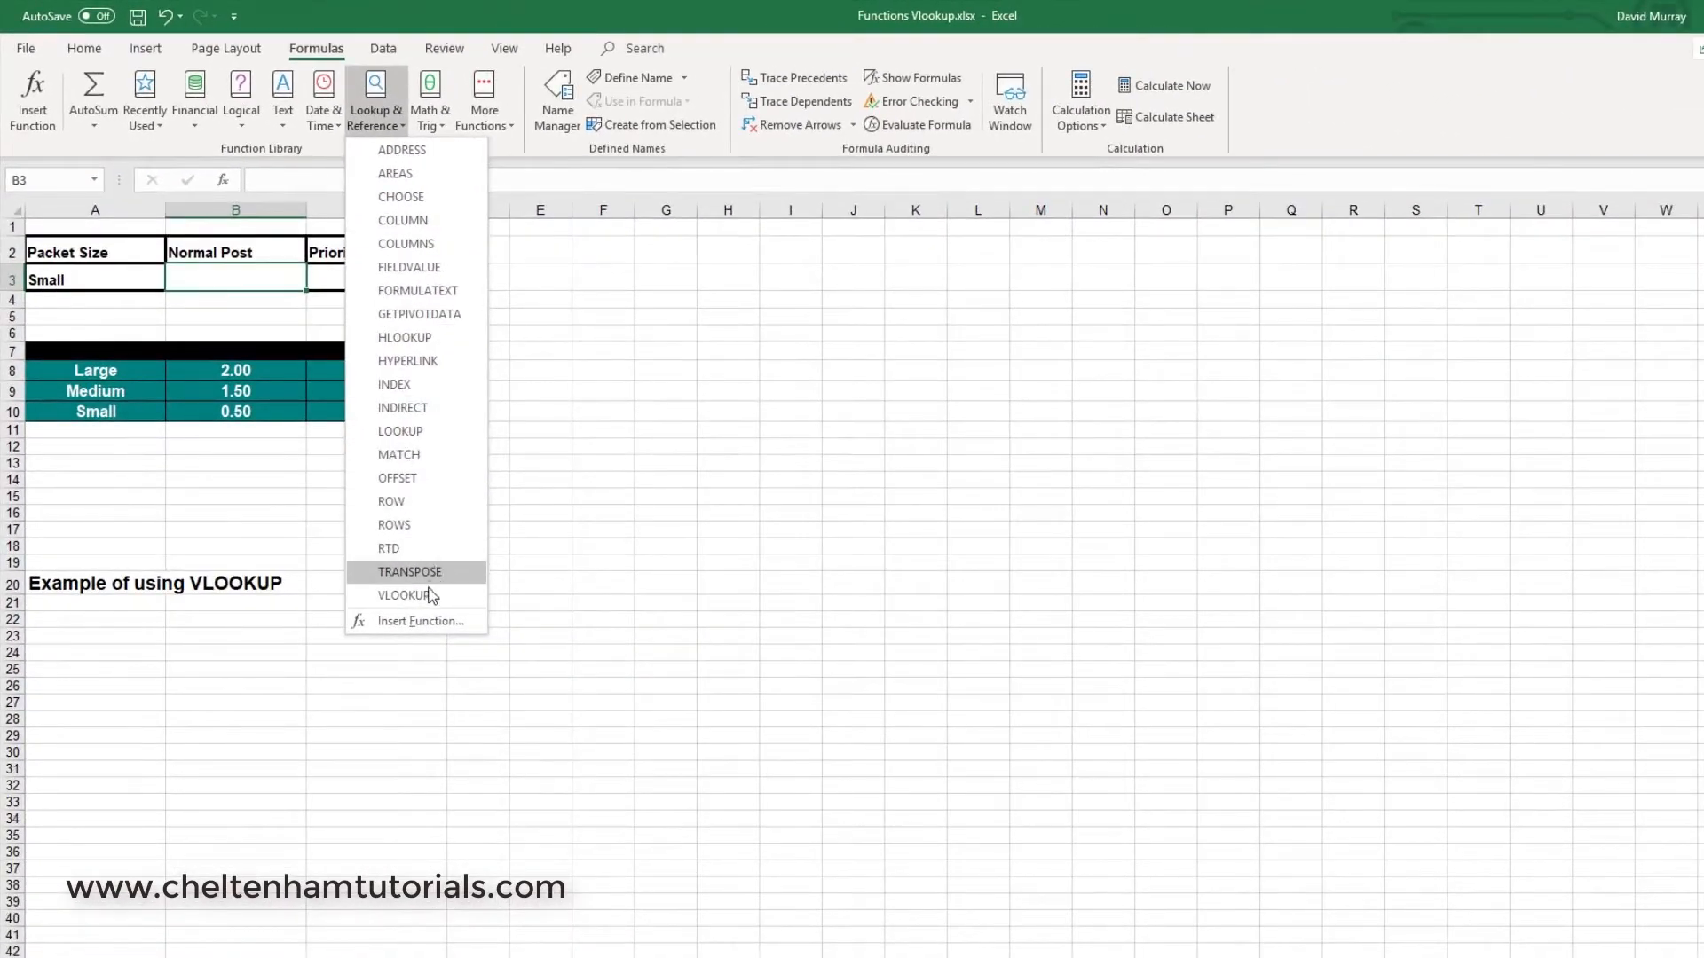
click(424, 596)
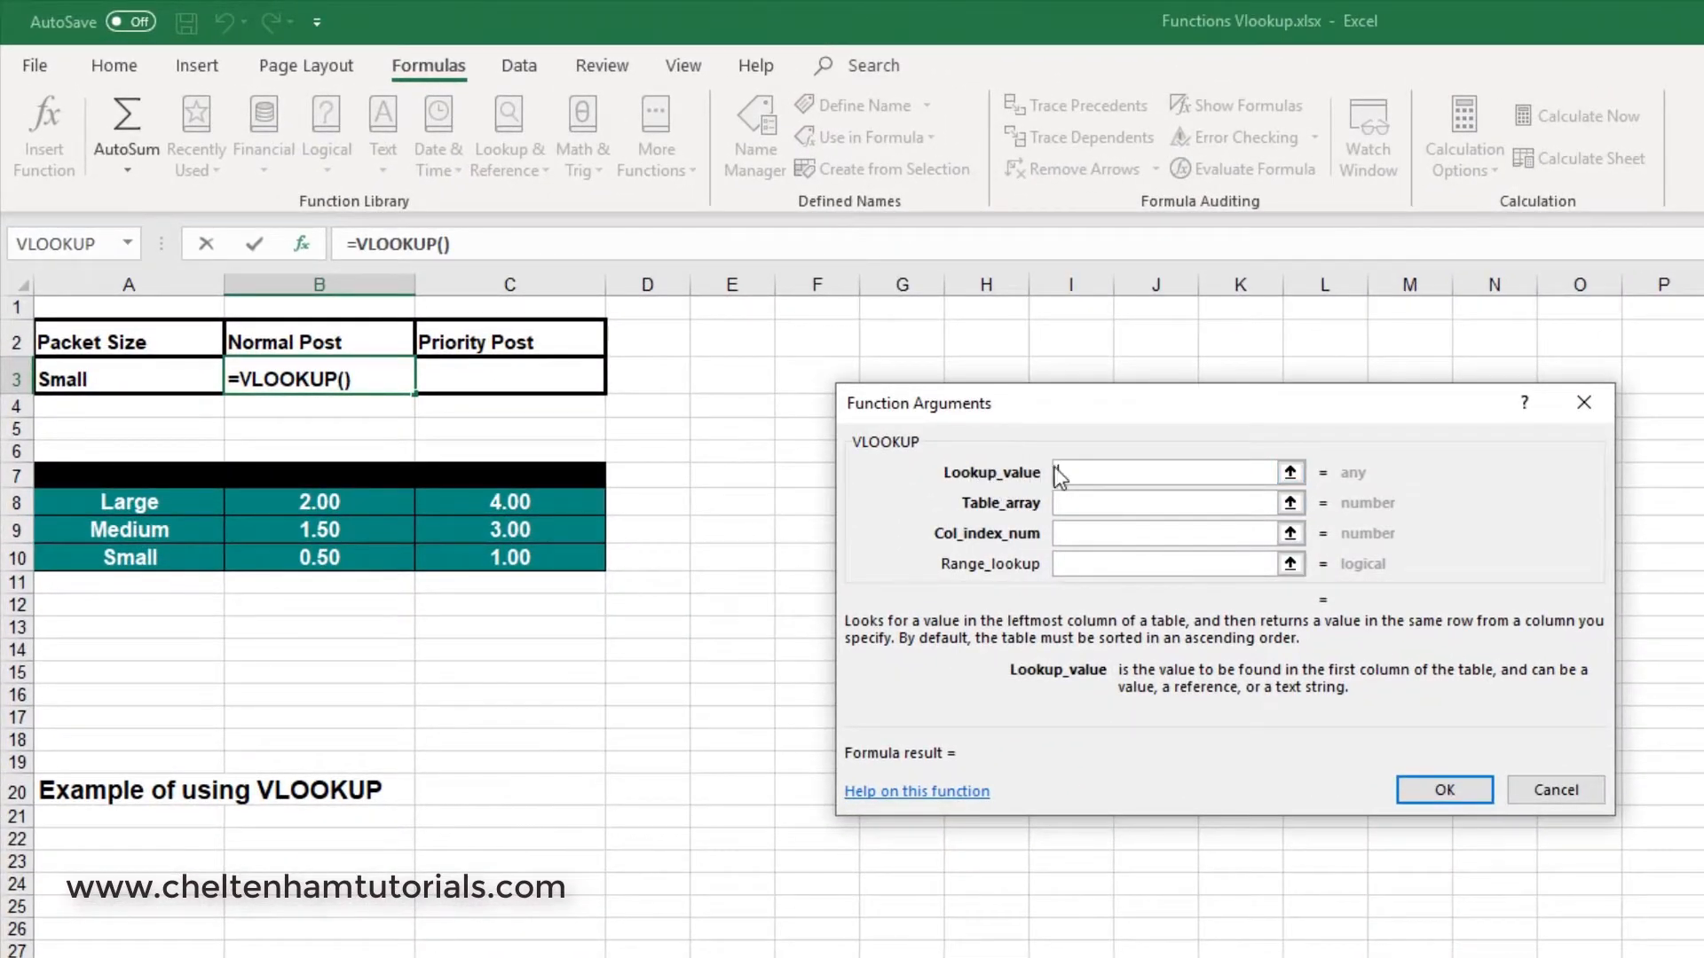
click(89, 377)
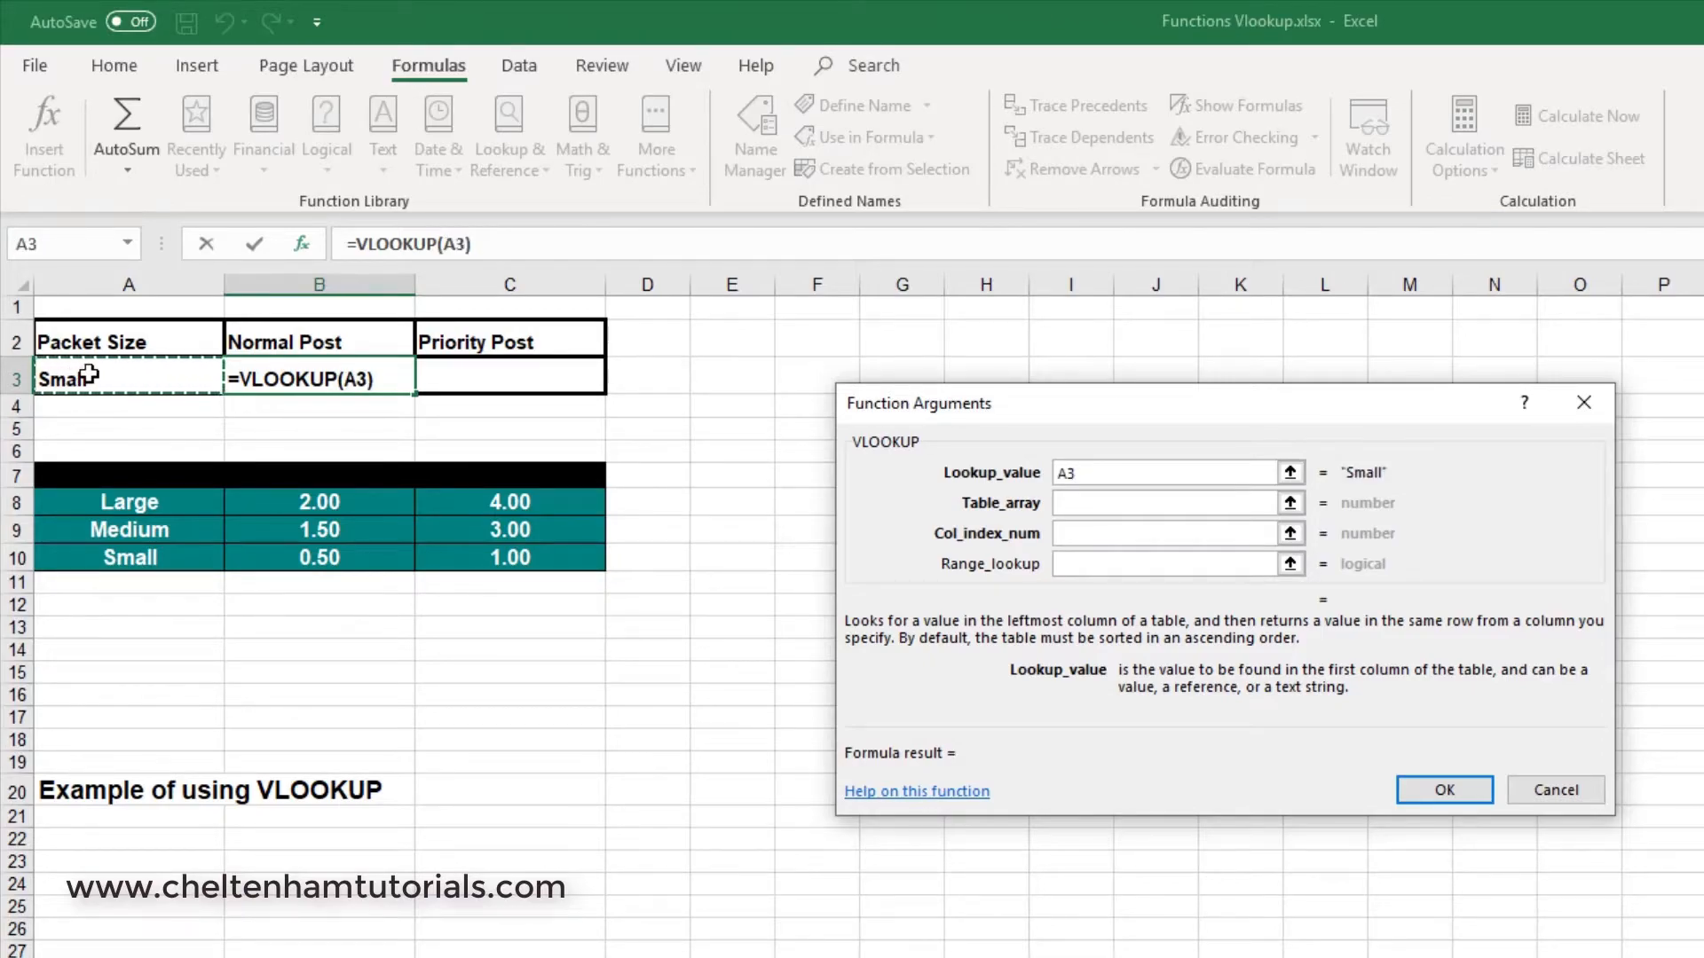
click(1078, 503)
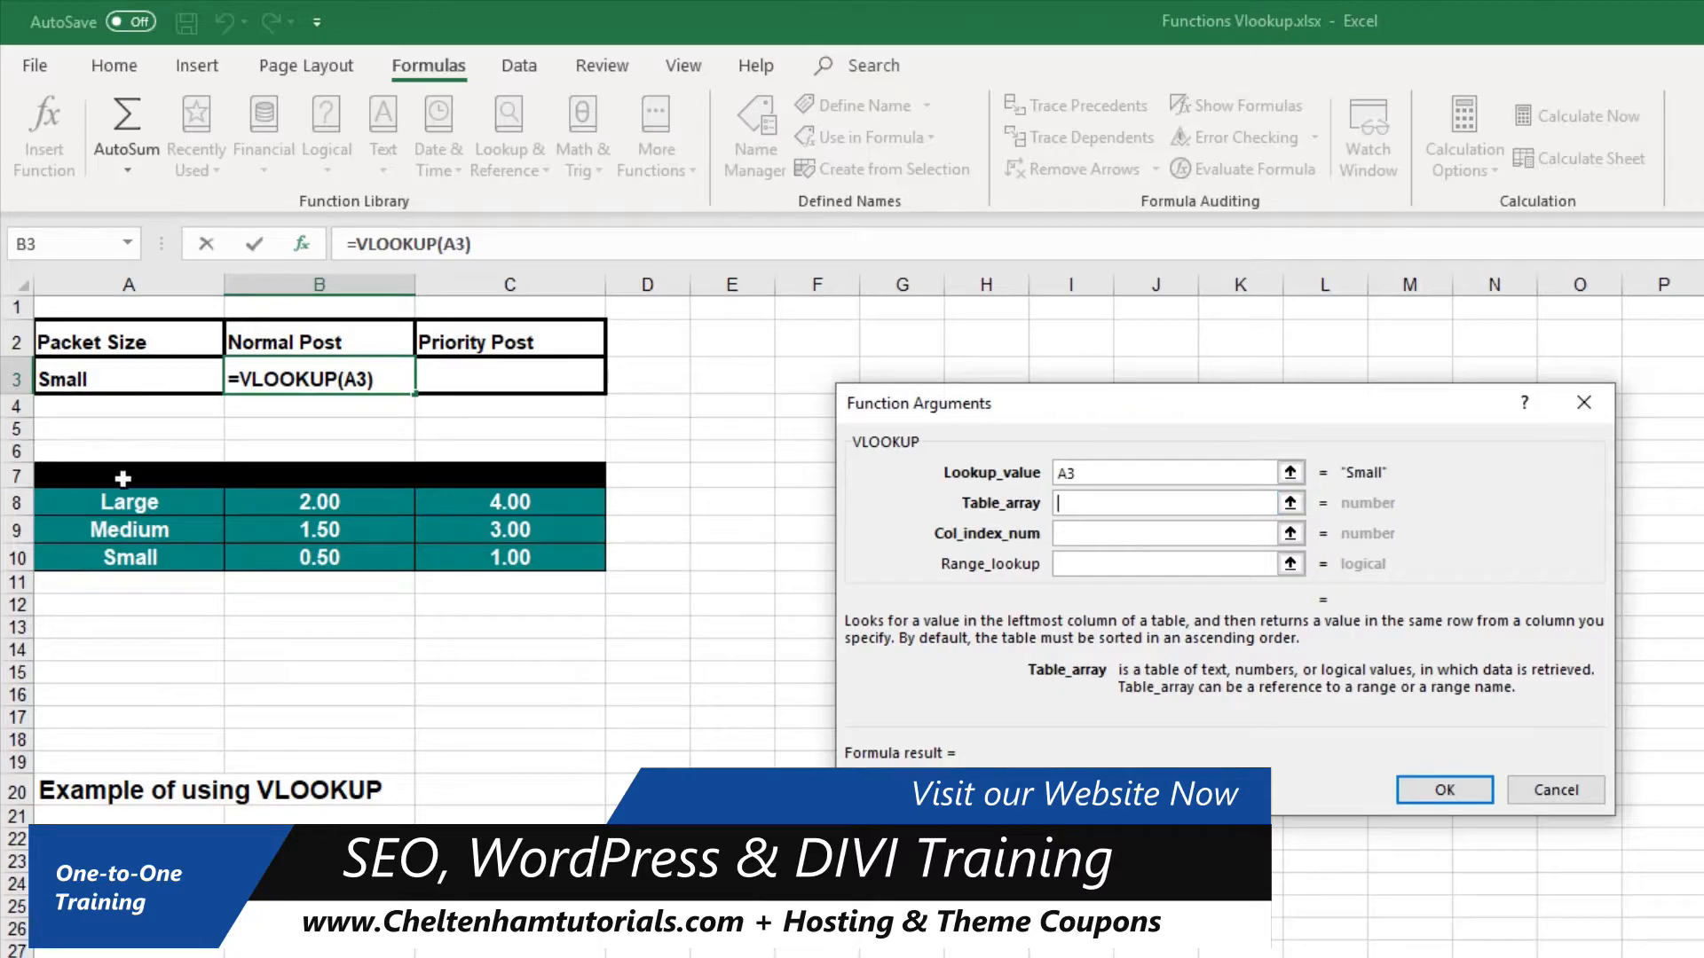
drag(123, 480, 523, 557)
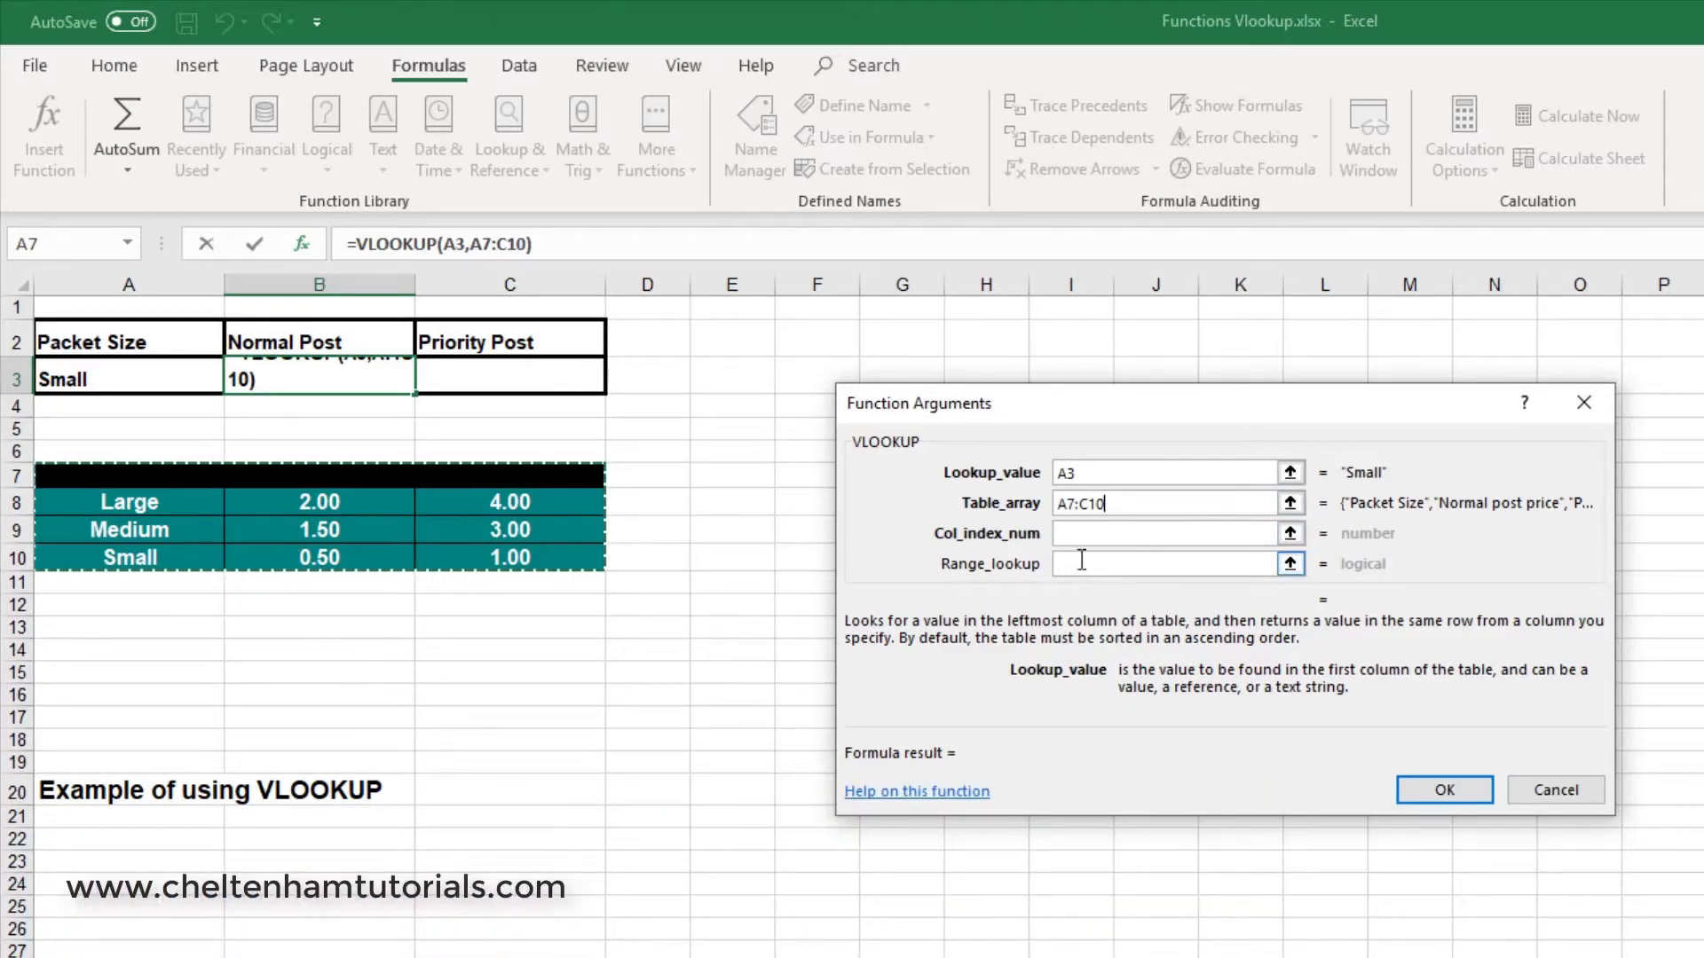
click(1087, 533)
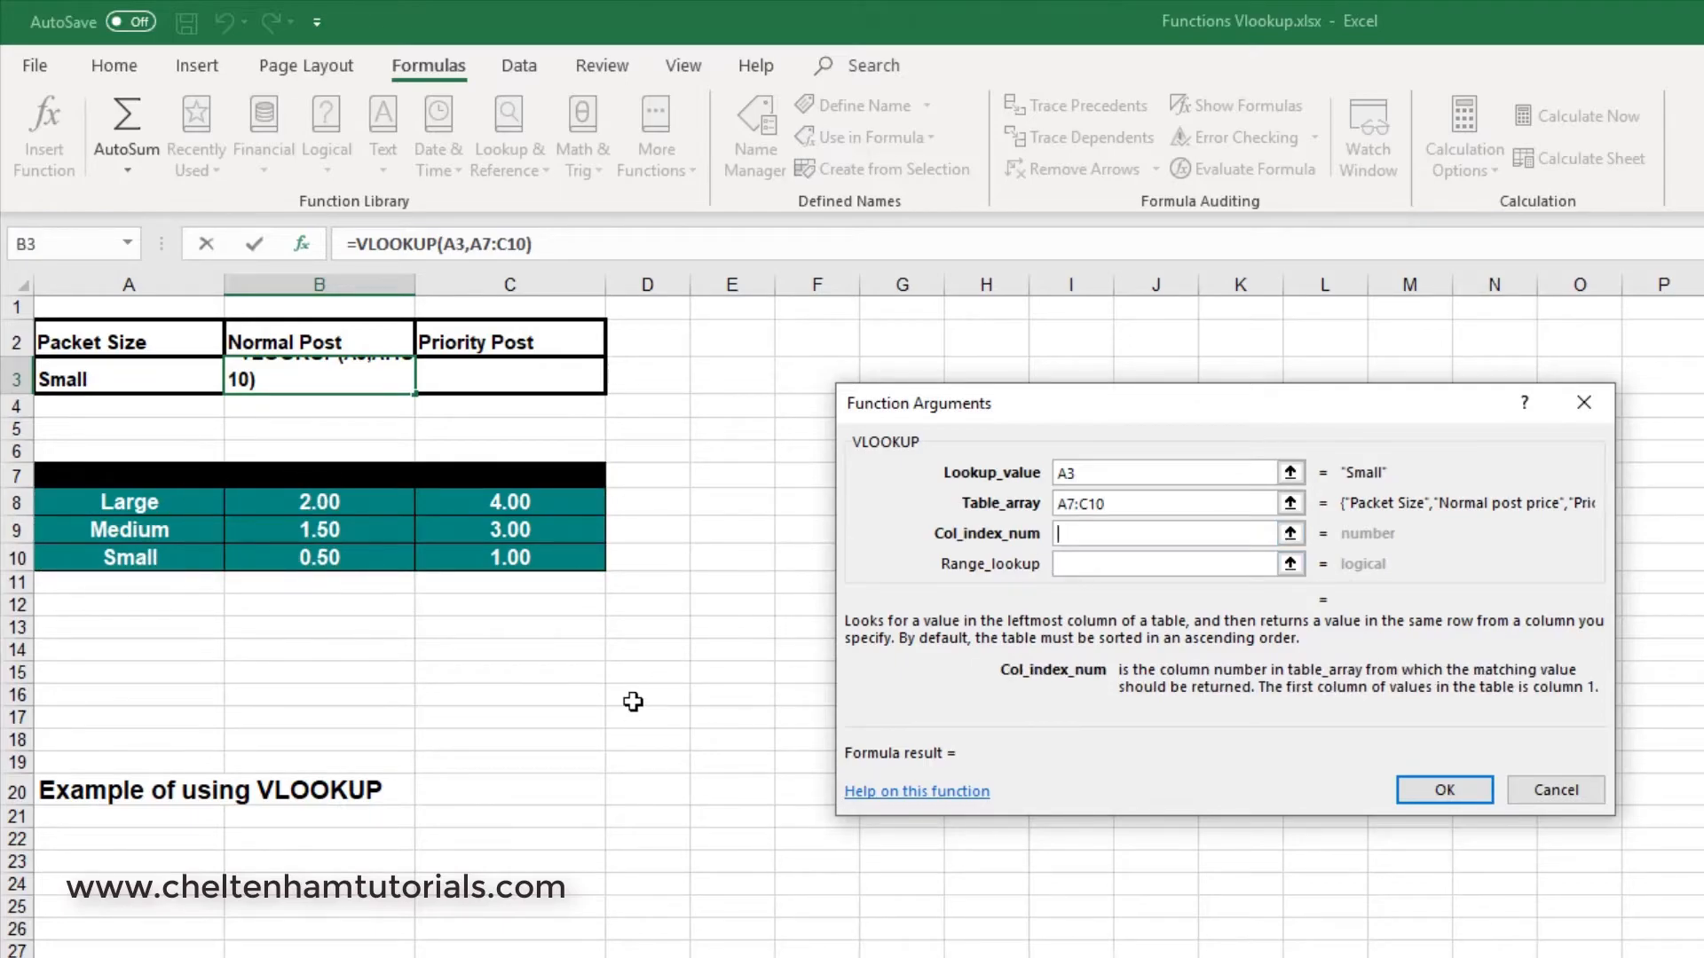
text(2)
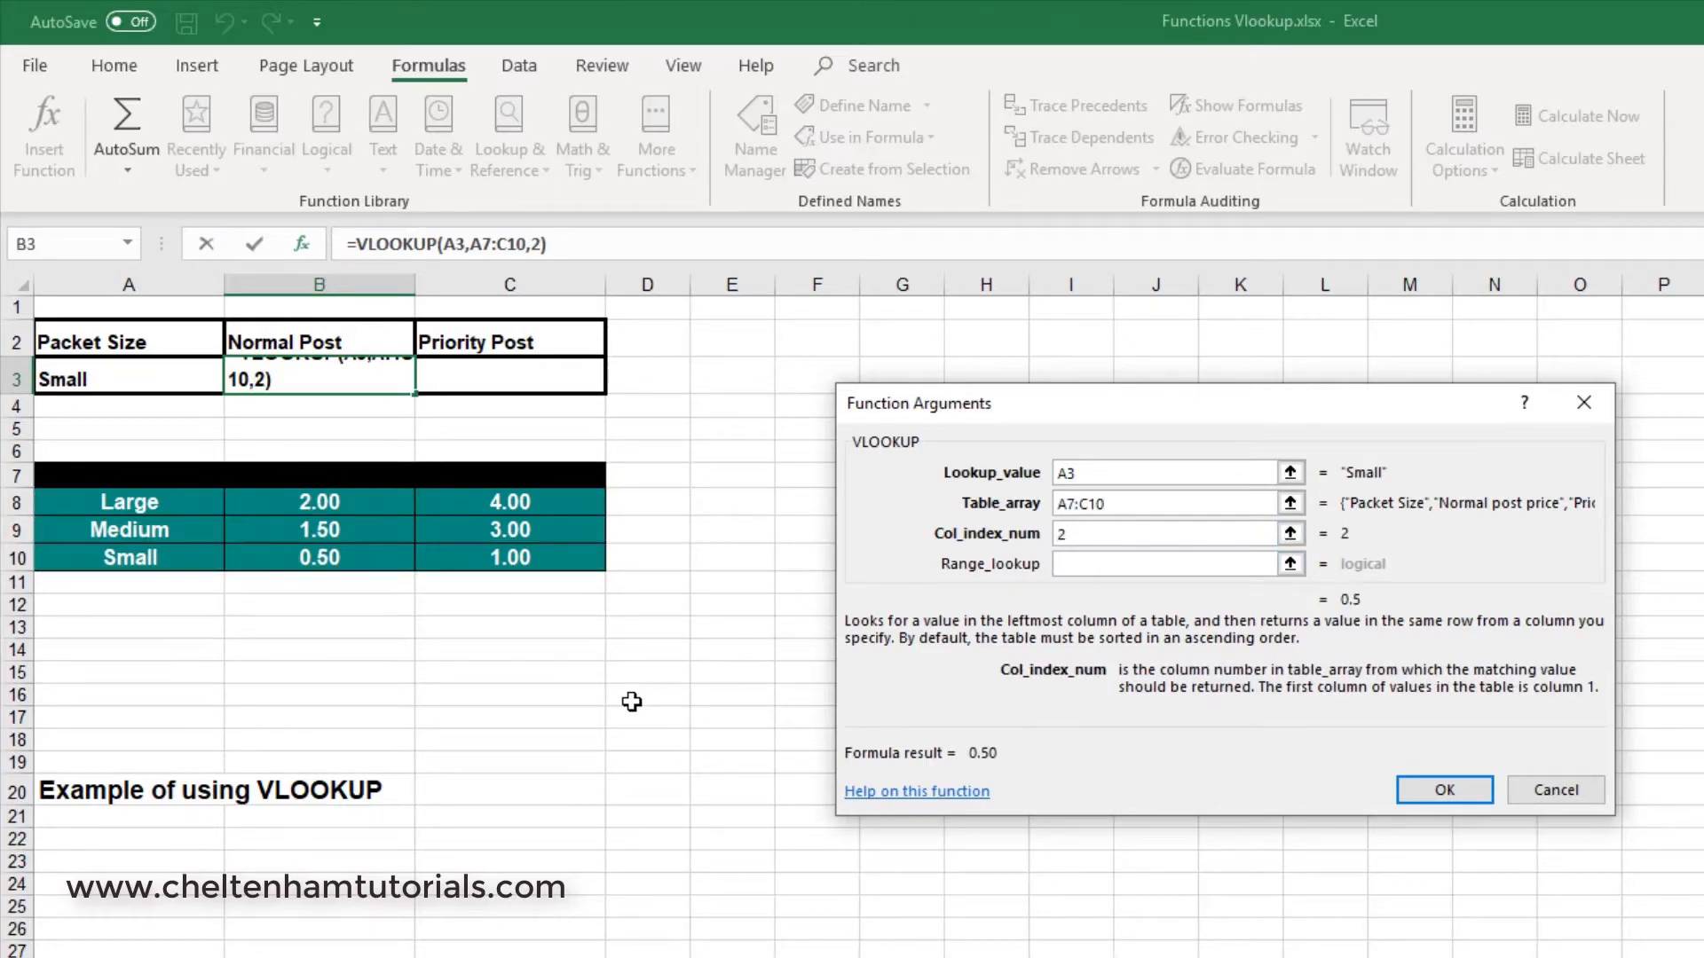
click(1444, 790)
click(1238, 888)
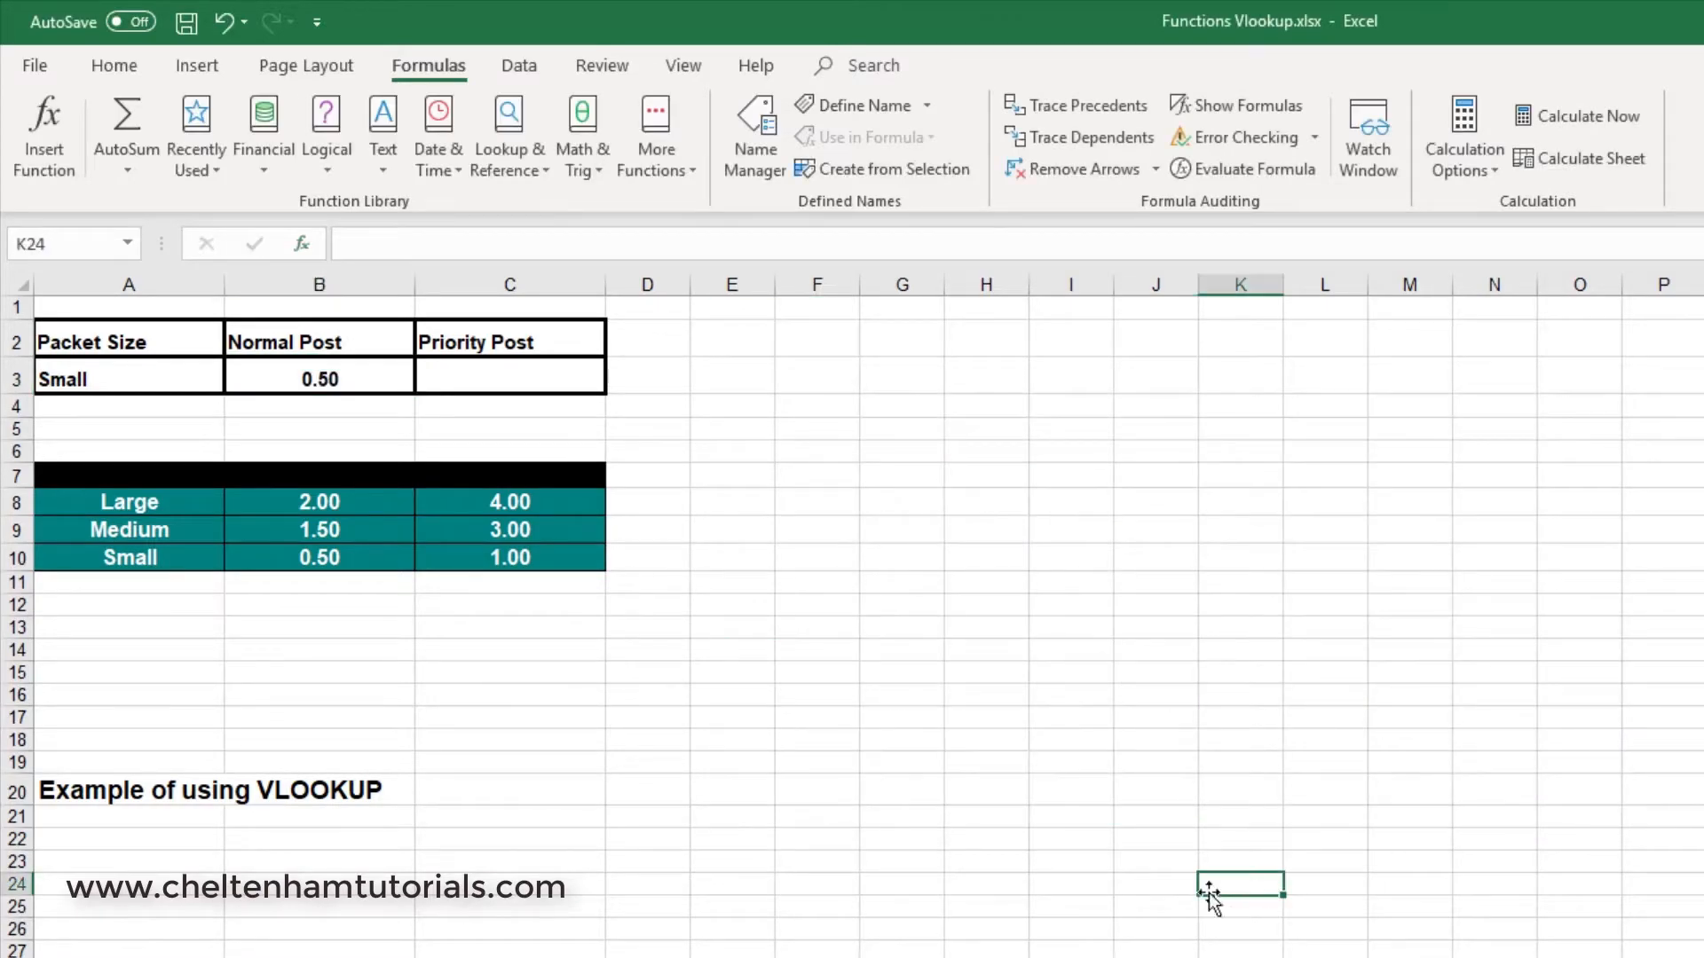
Change the packet size in A3 to Large to test the Normal Post lookup
double_click(63, 382)
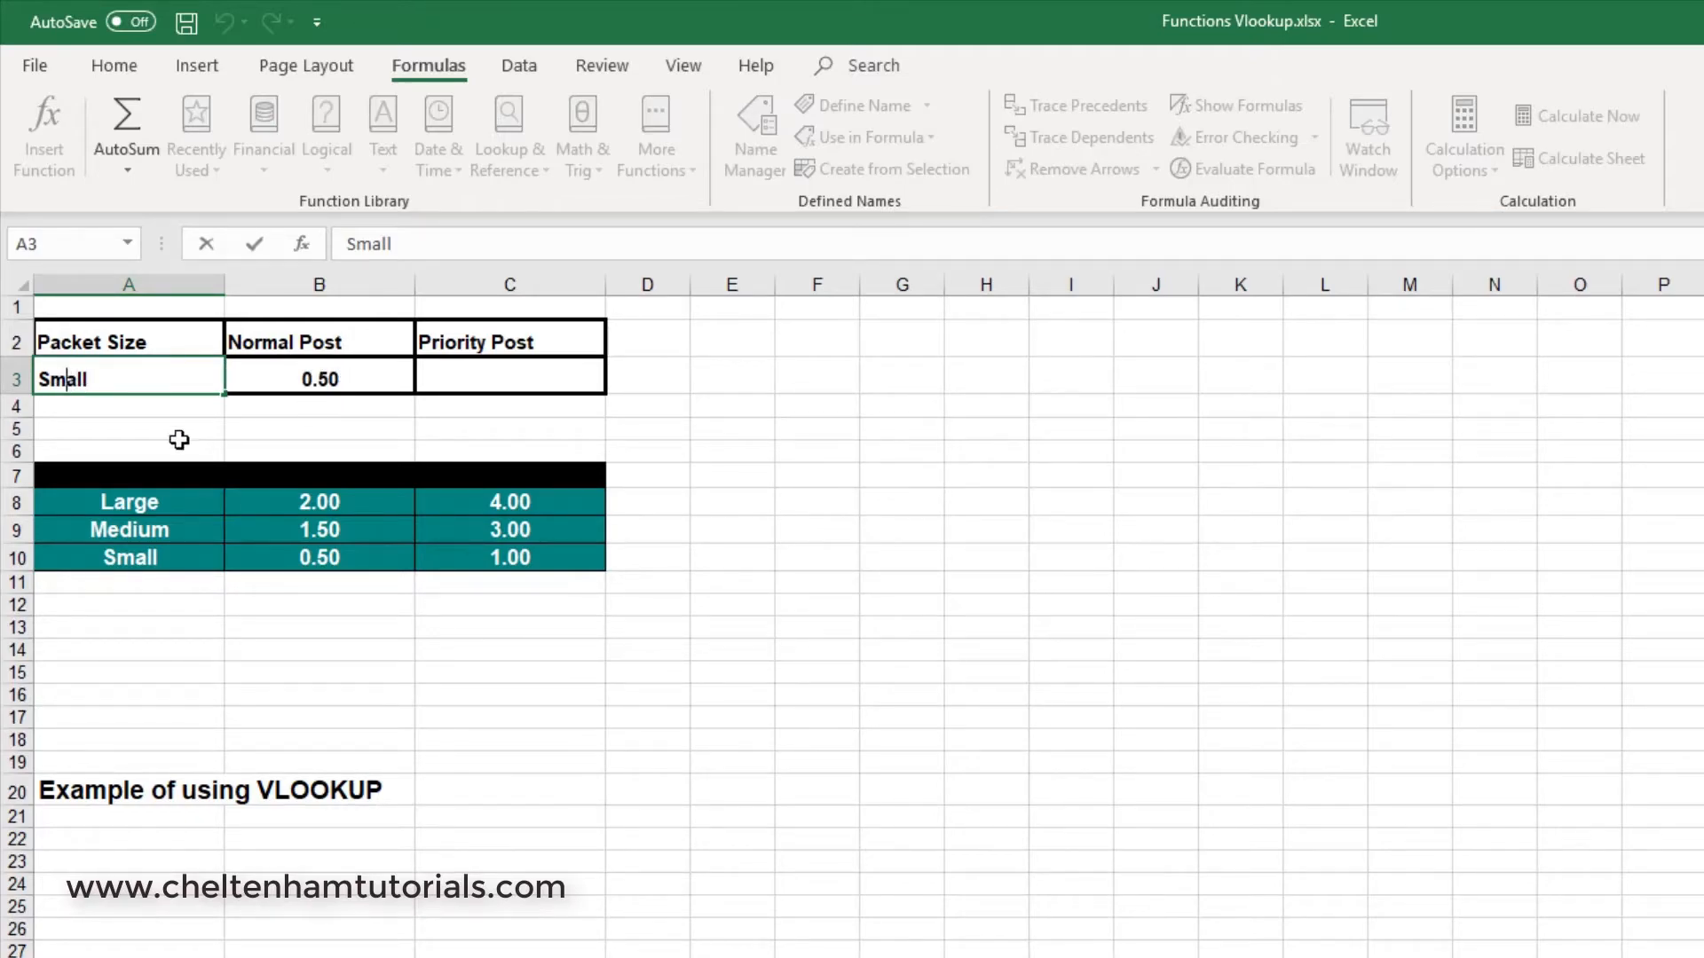
double_click(60, 377)
text(Large)
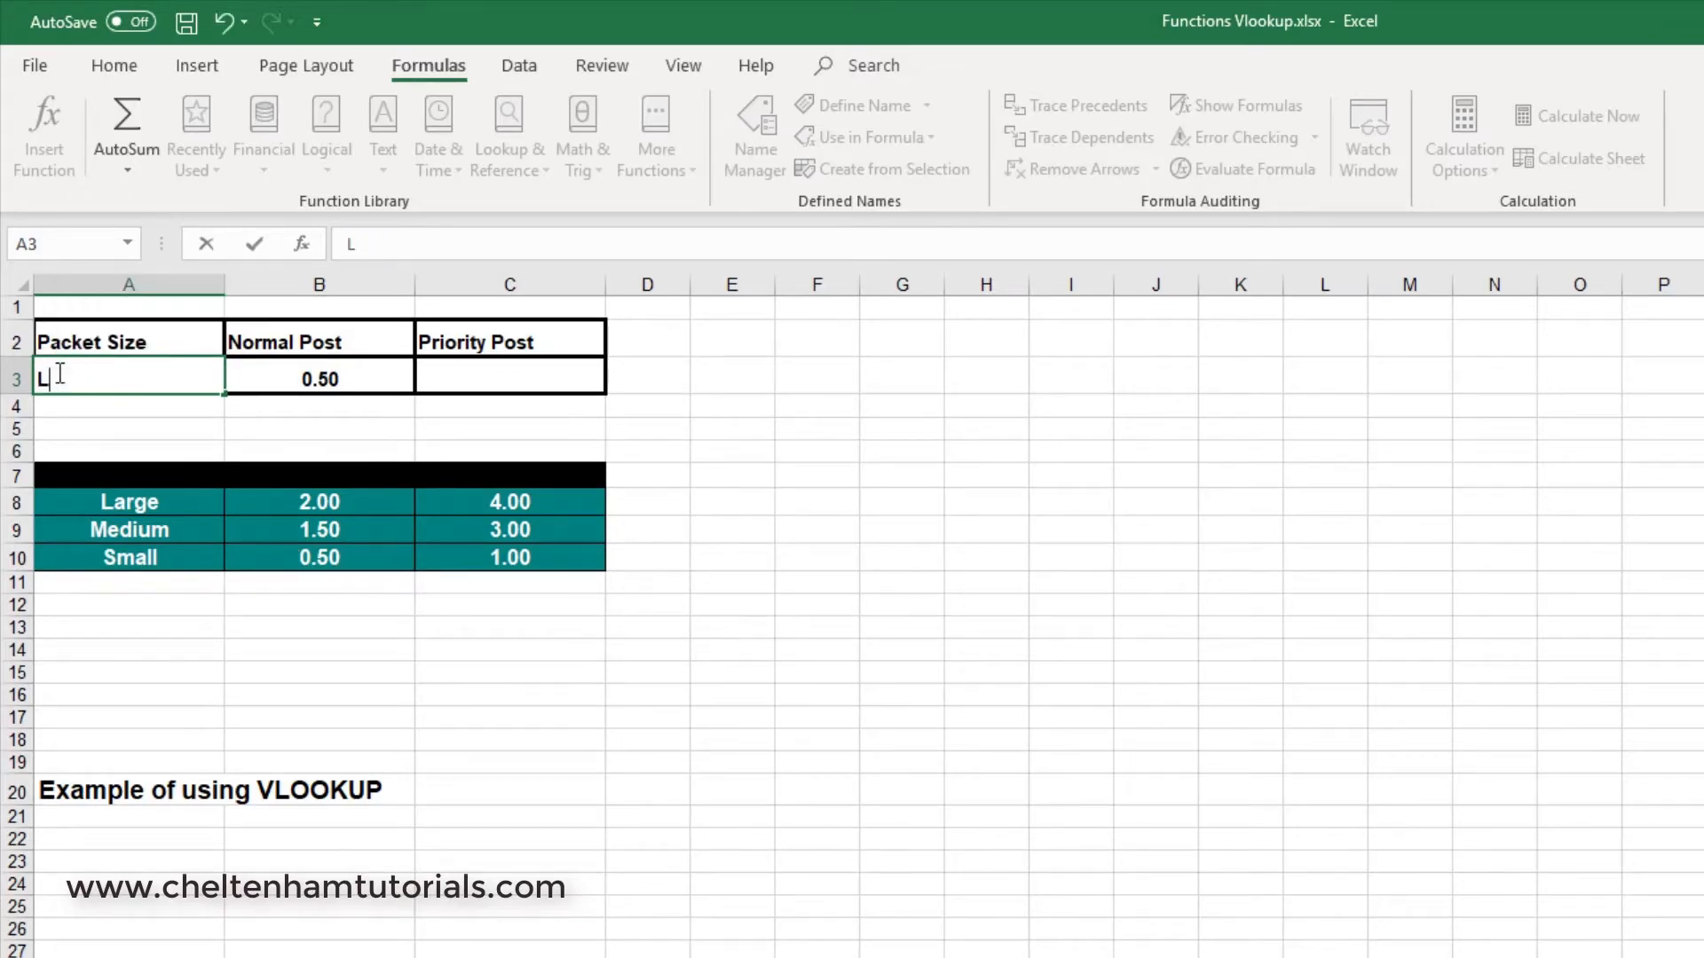
key(Return)
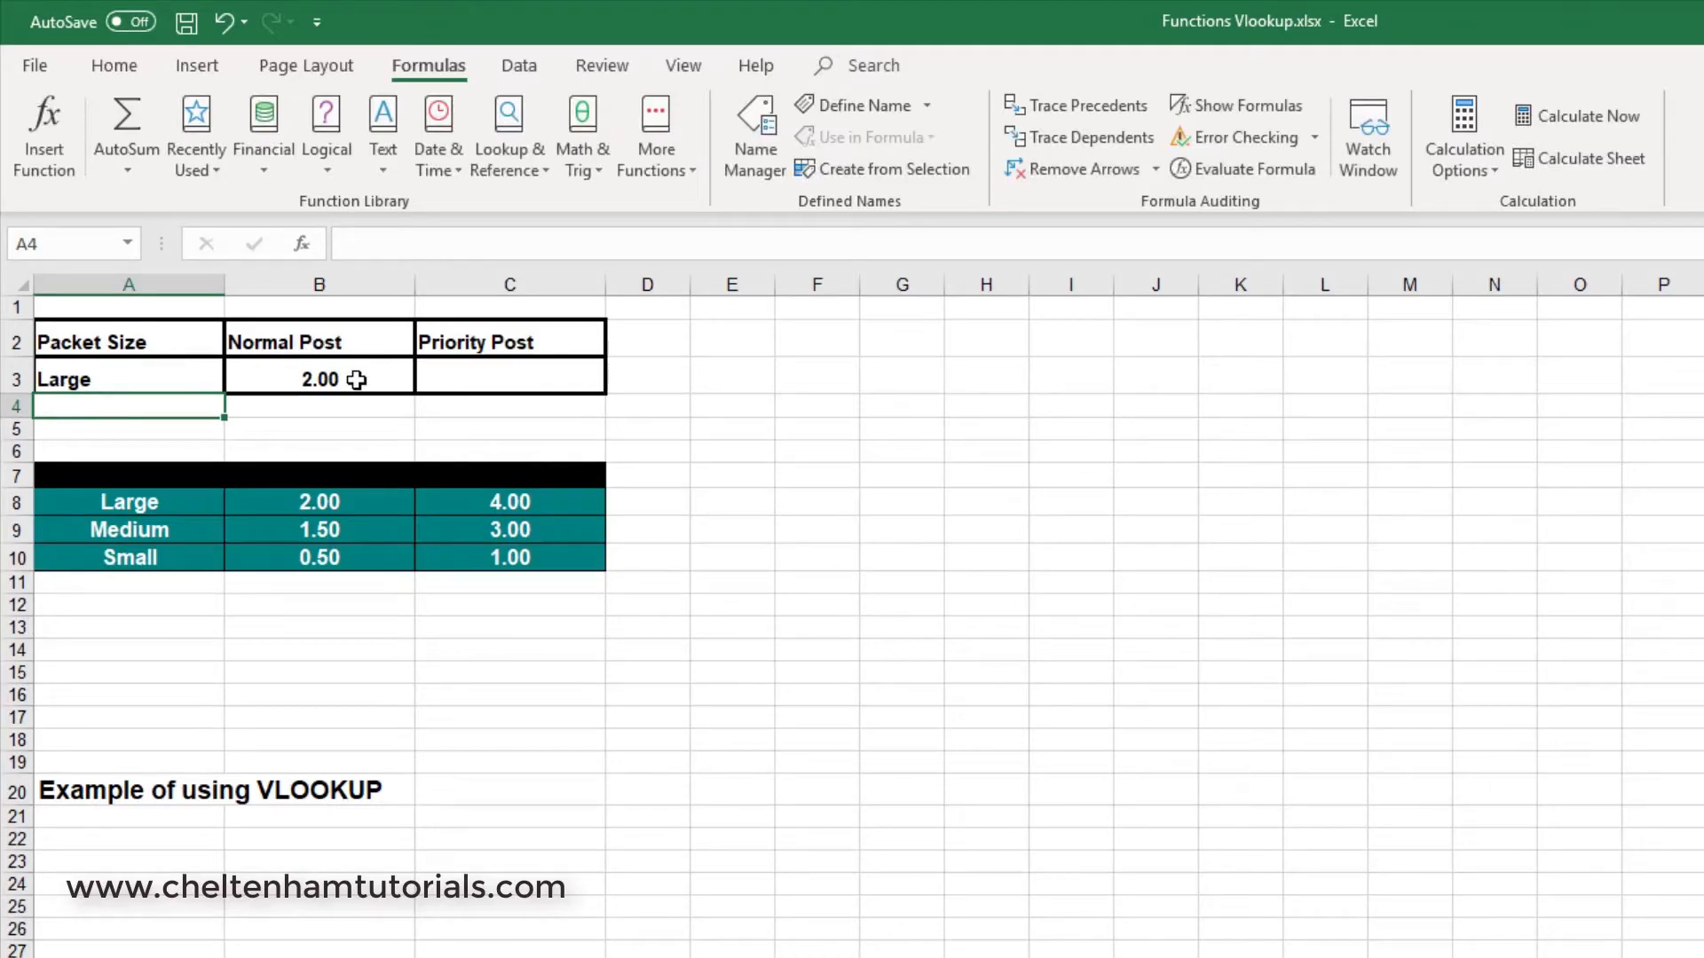
Change the packet size in A3 to Medium to test the Normal Post lookup again
click(46, 379)
double_click(48, 379)
double_click(50, 379)
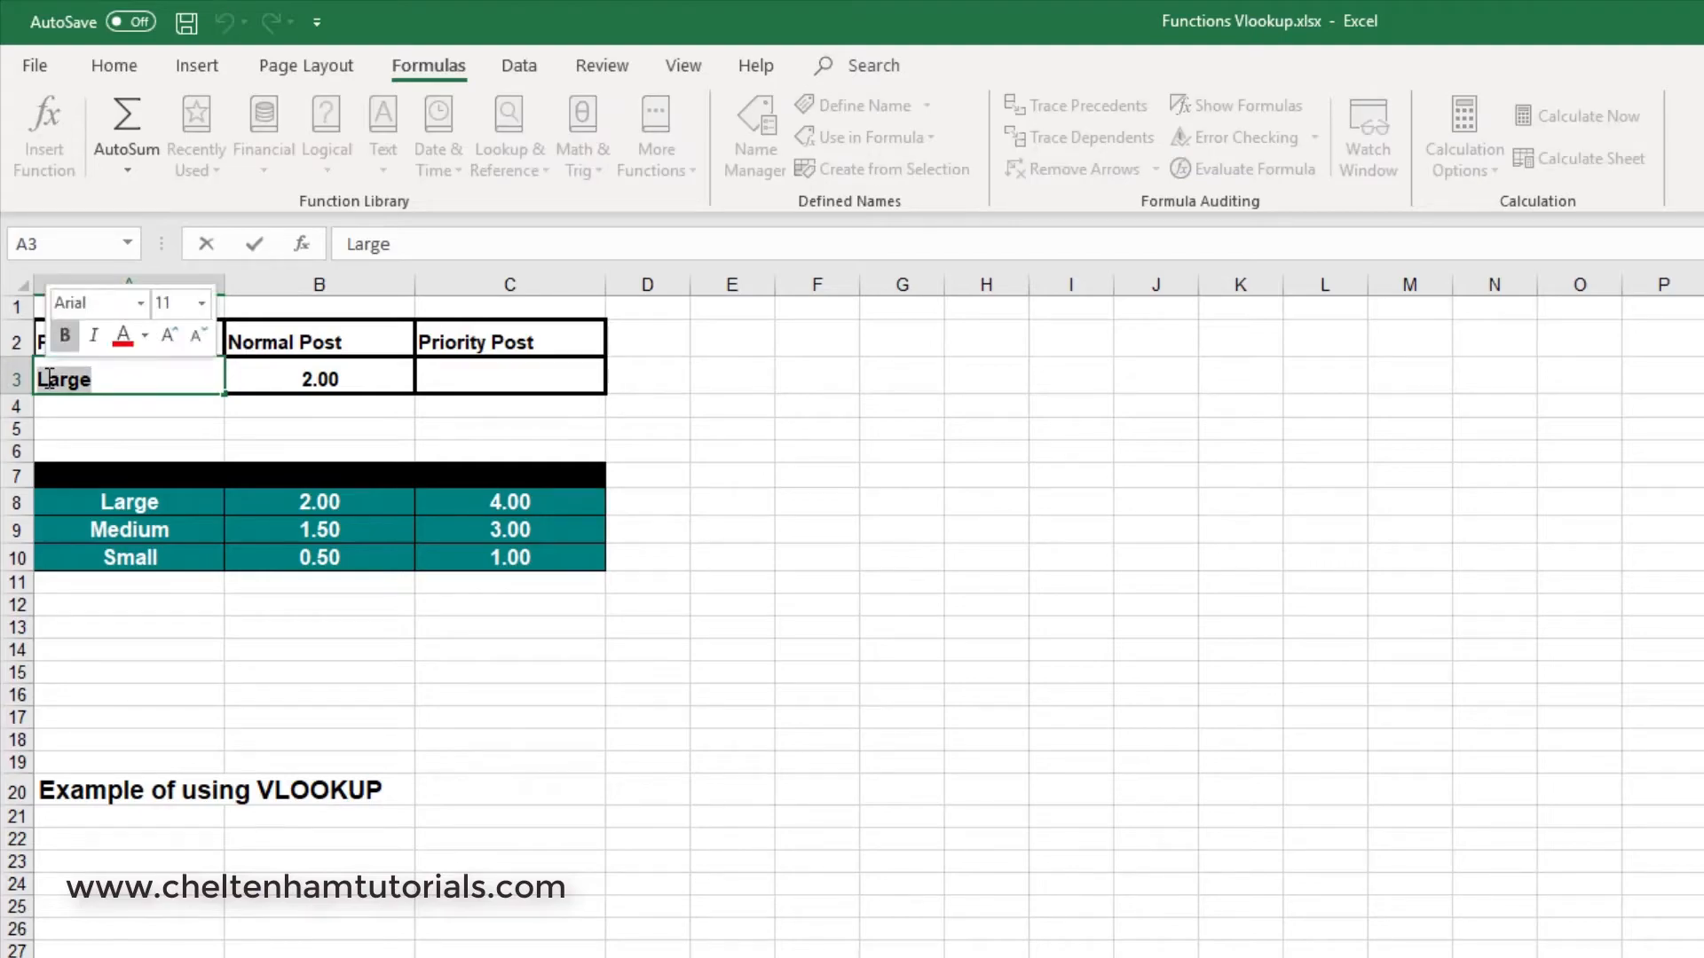
text(Medium)
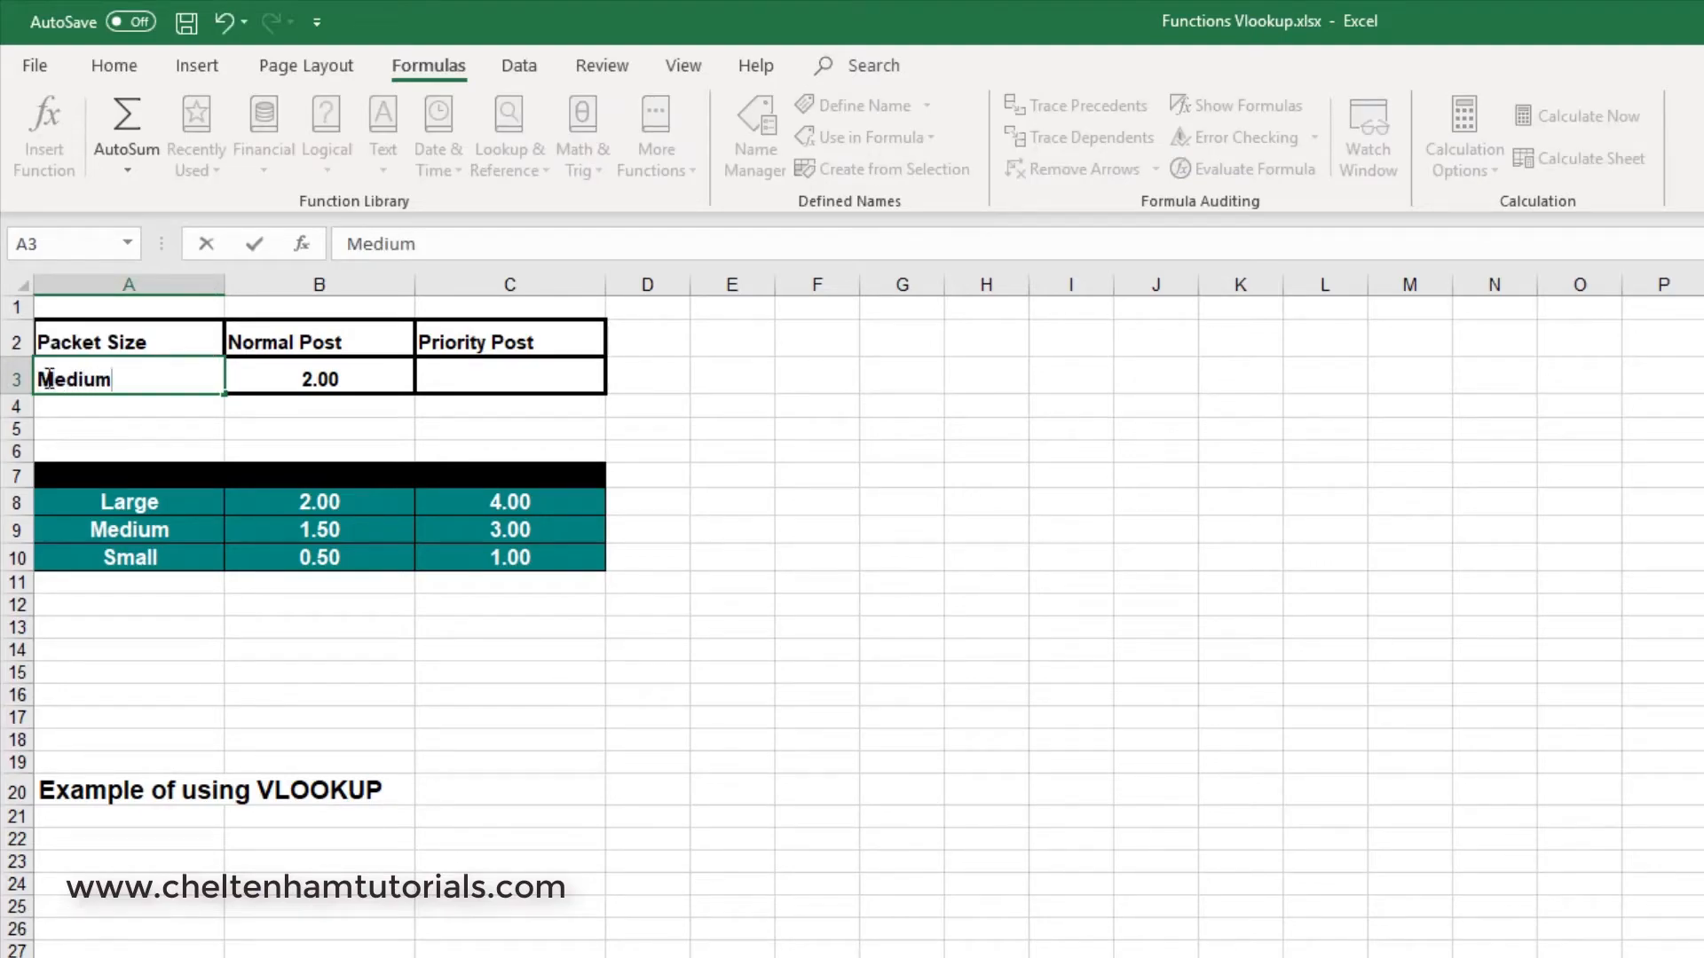
key(Return)
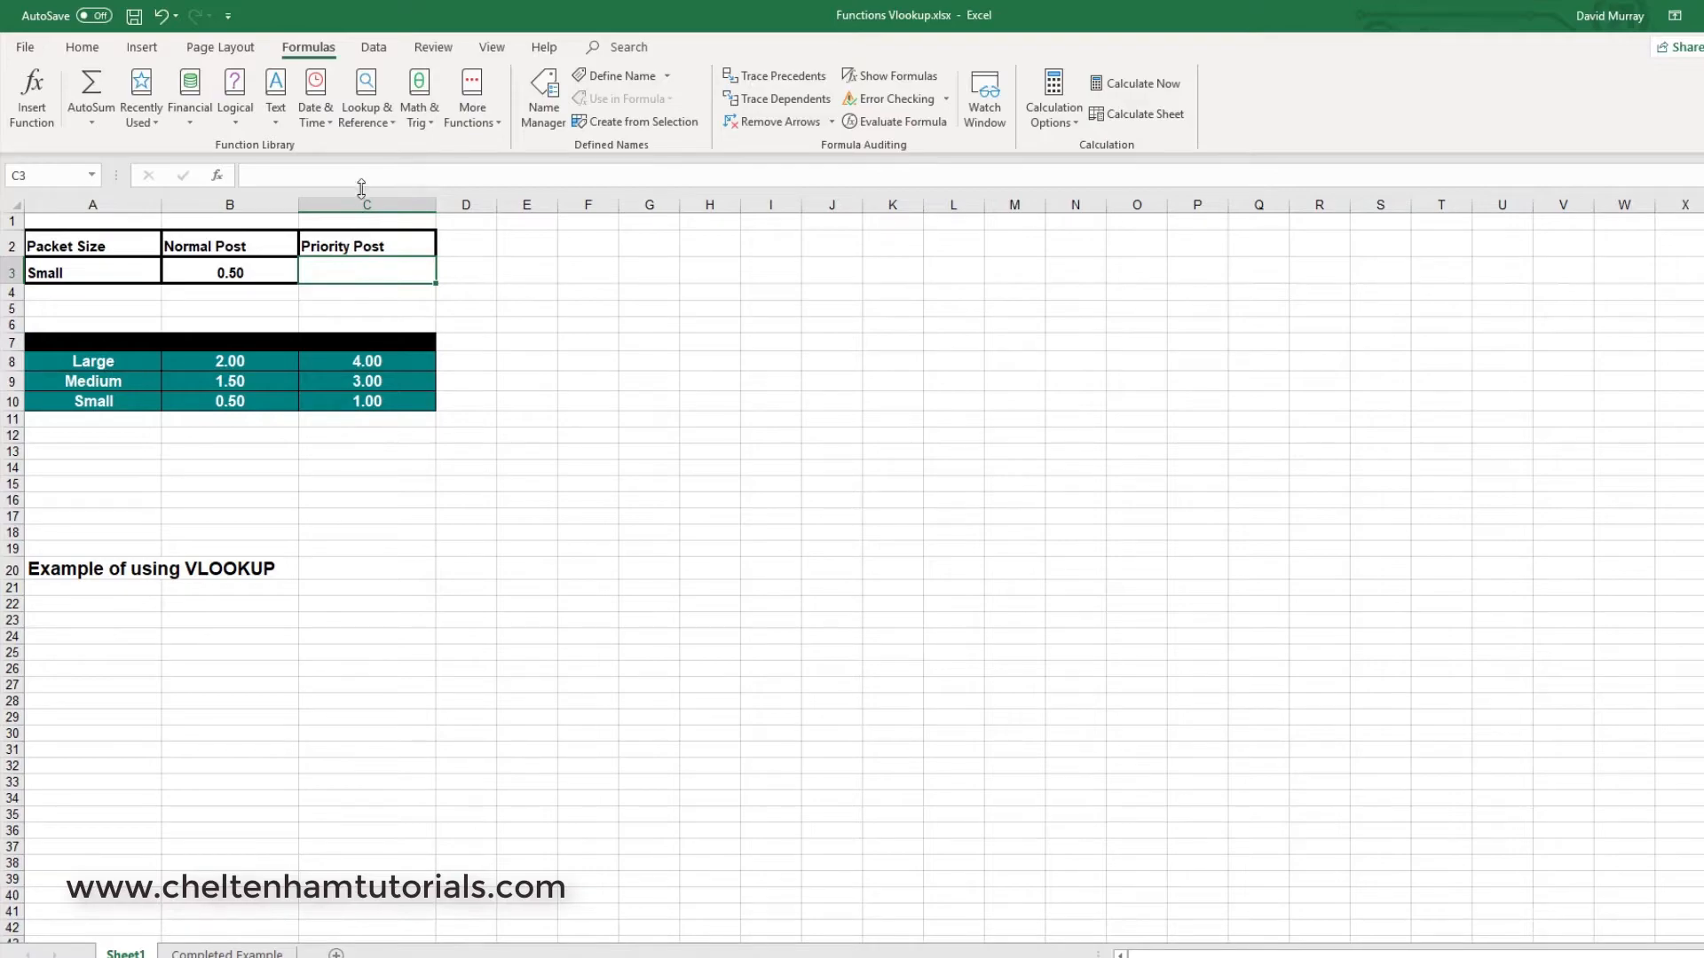
Insert a VLOOKUP in C3 under Priority Post that looks up A3 in A7:C10 and returns column 3
click(370, 125)
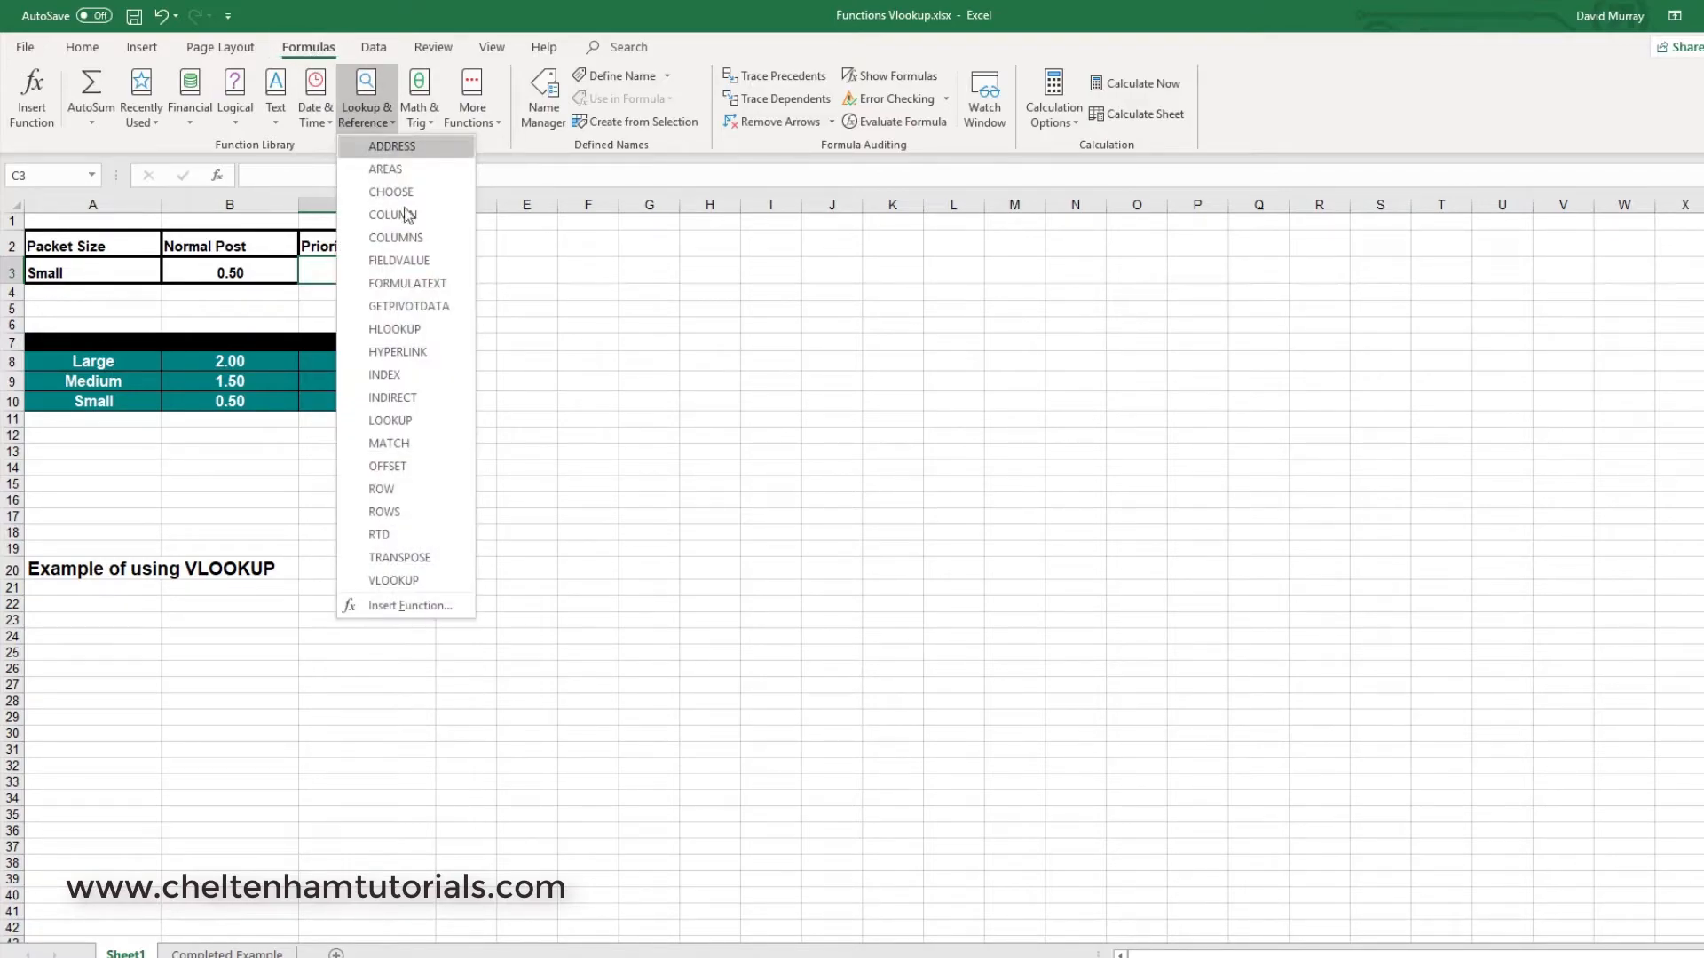
click(425, 577)
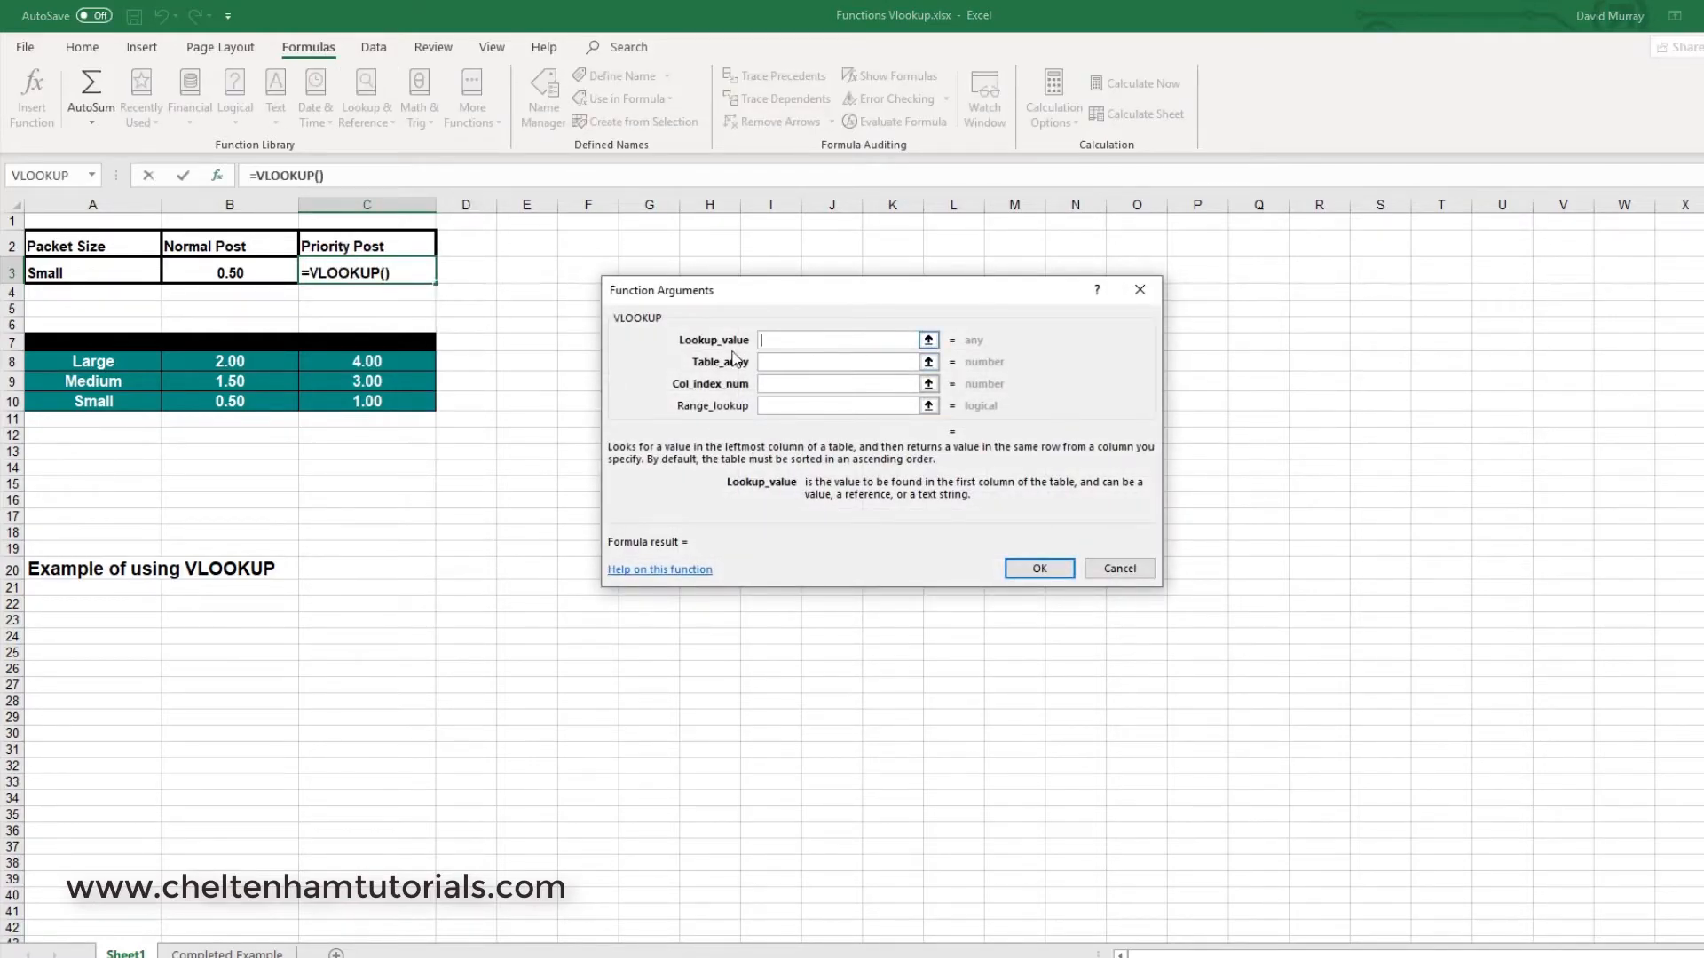
click(89, 273)
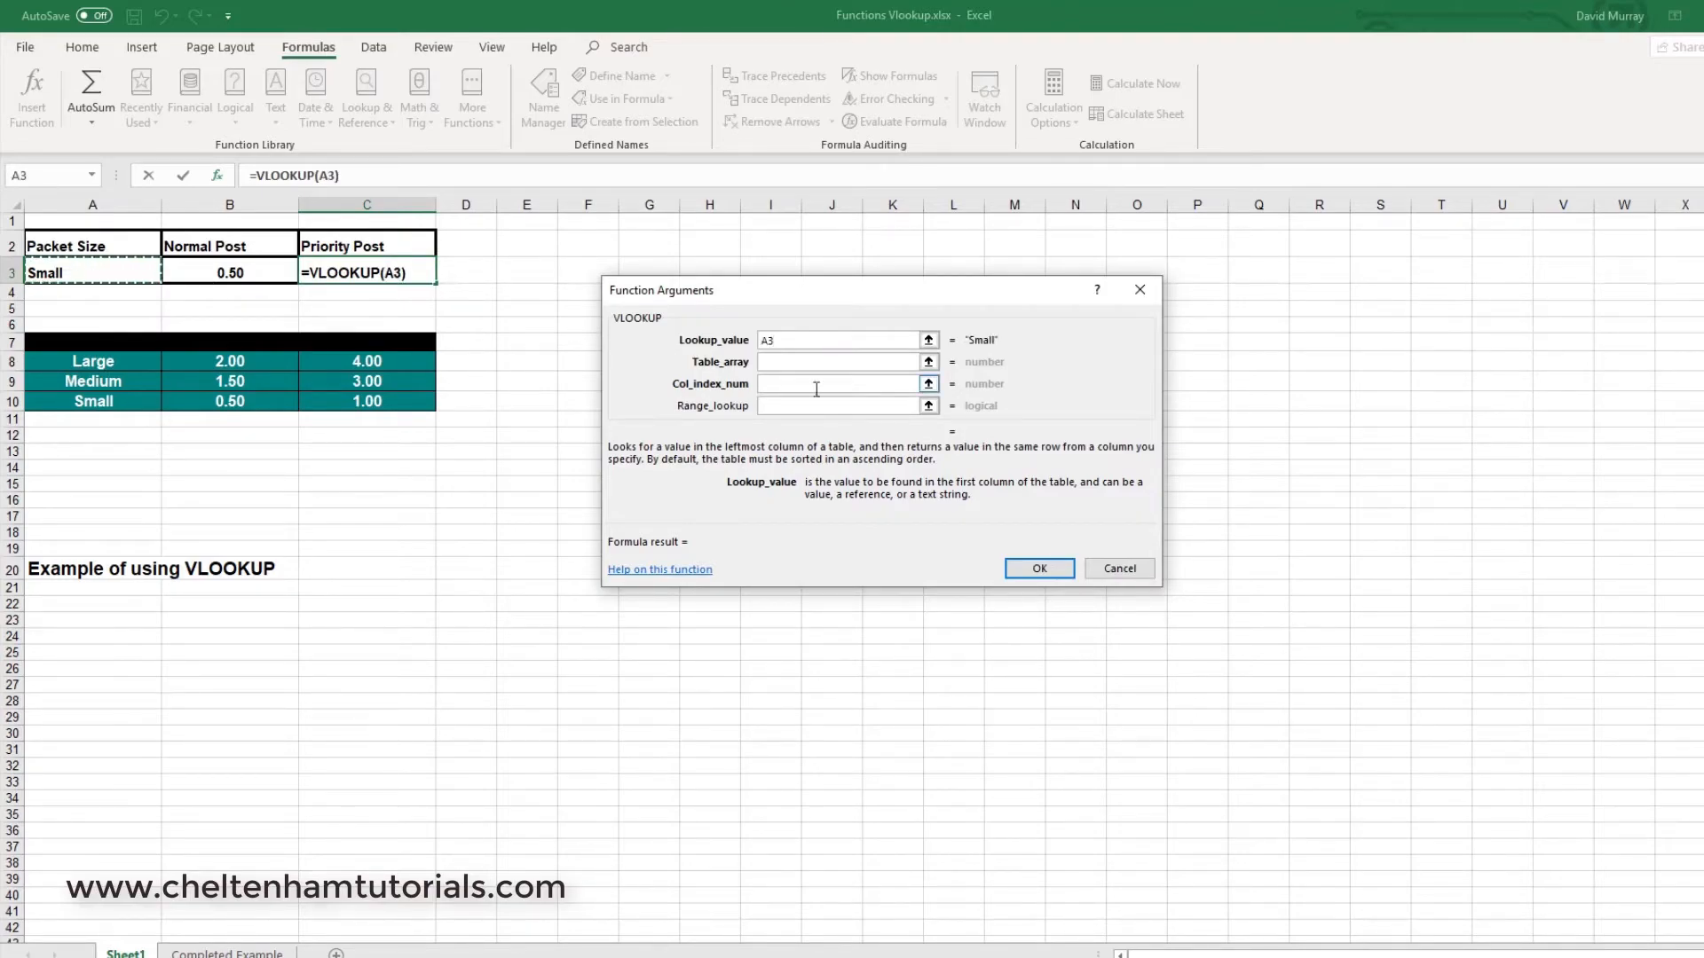
click(775, 363)
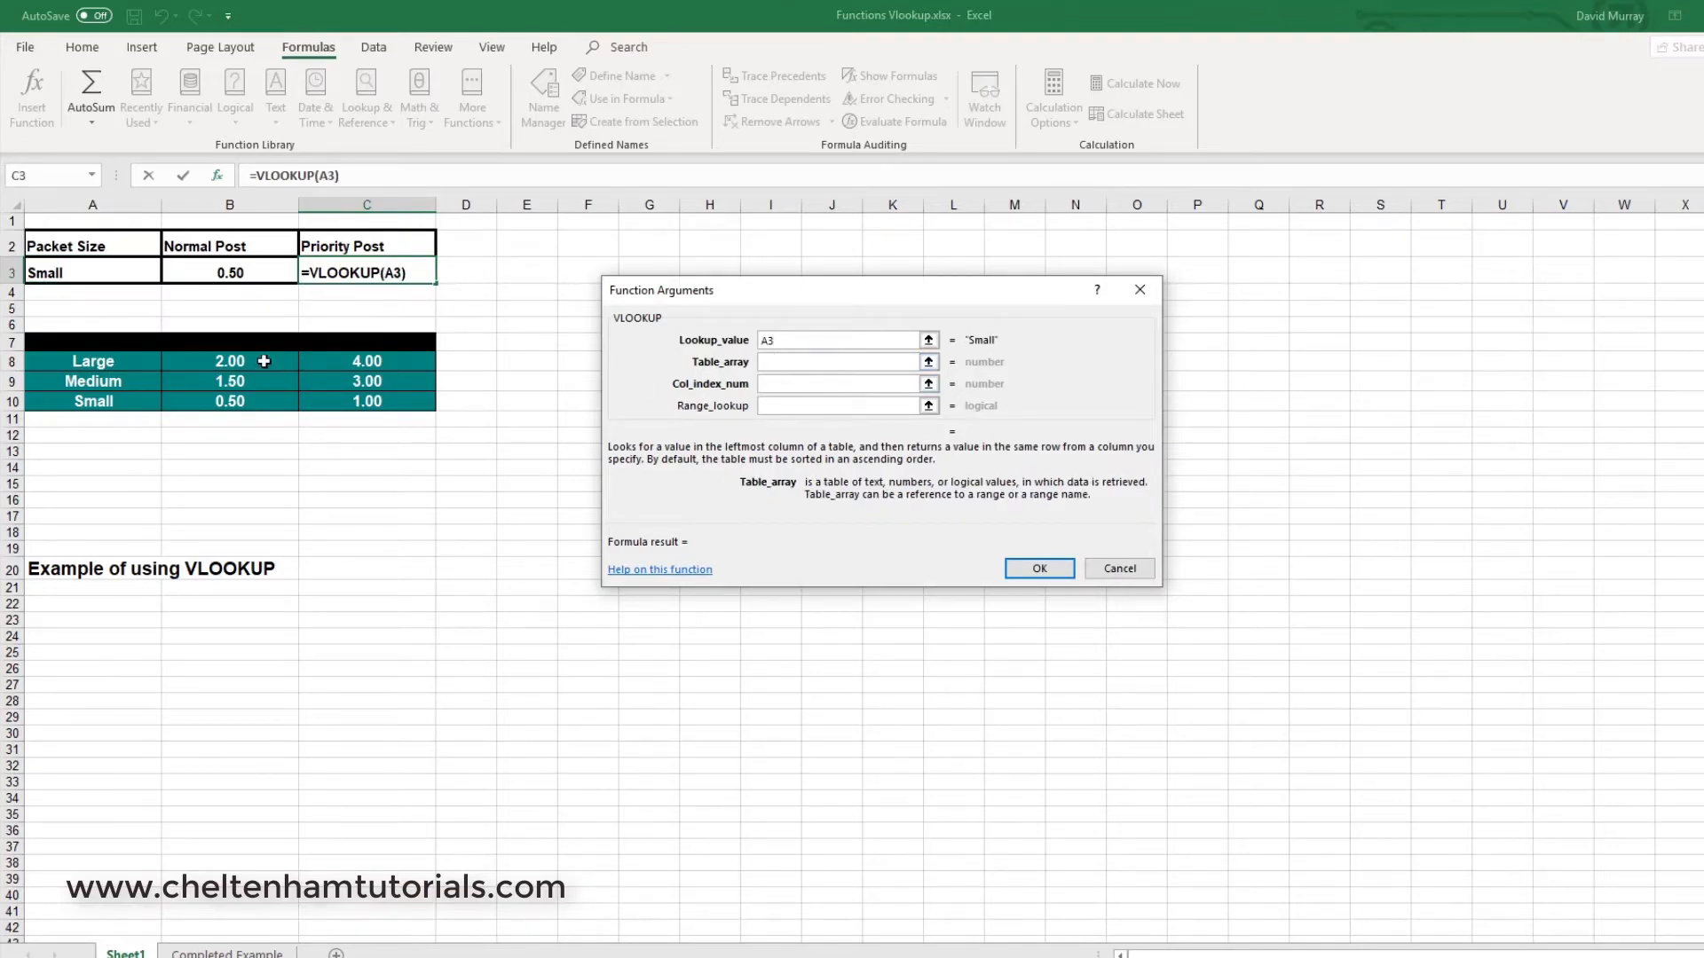
drag(133, 341, 354, 402)
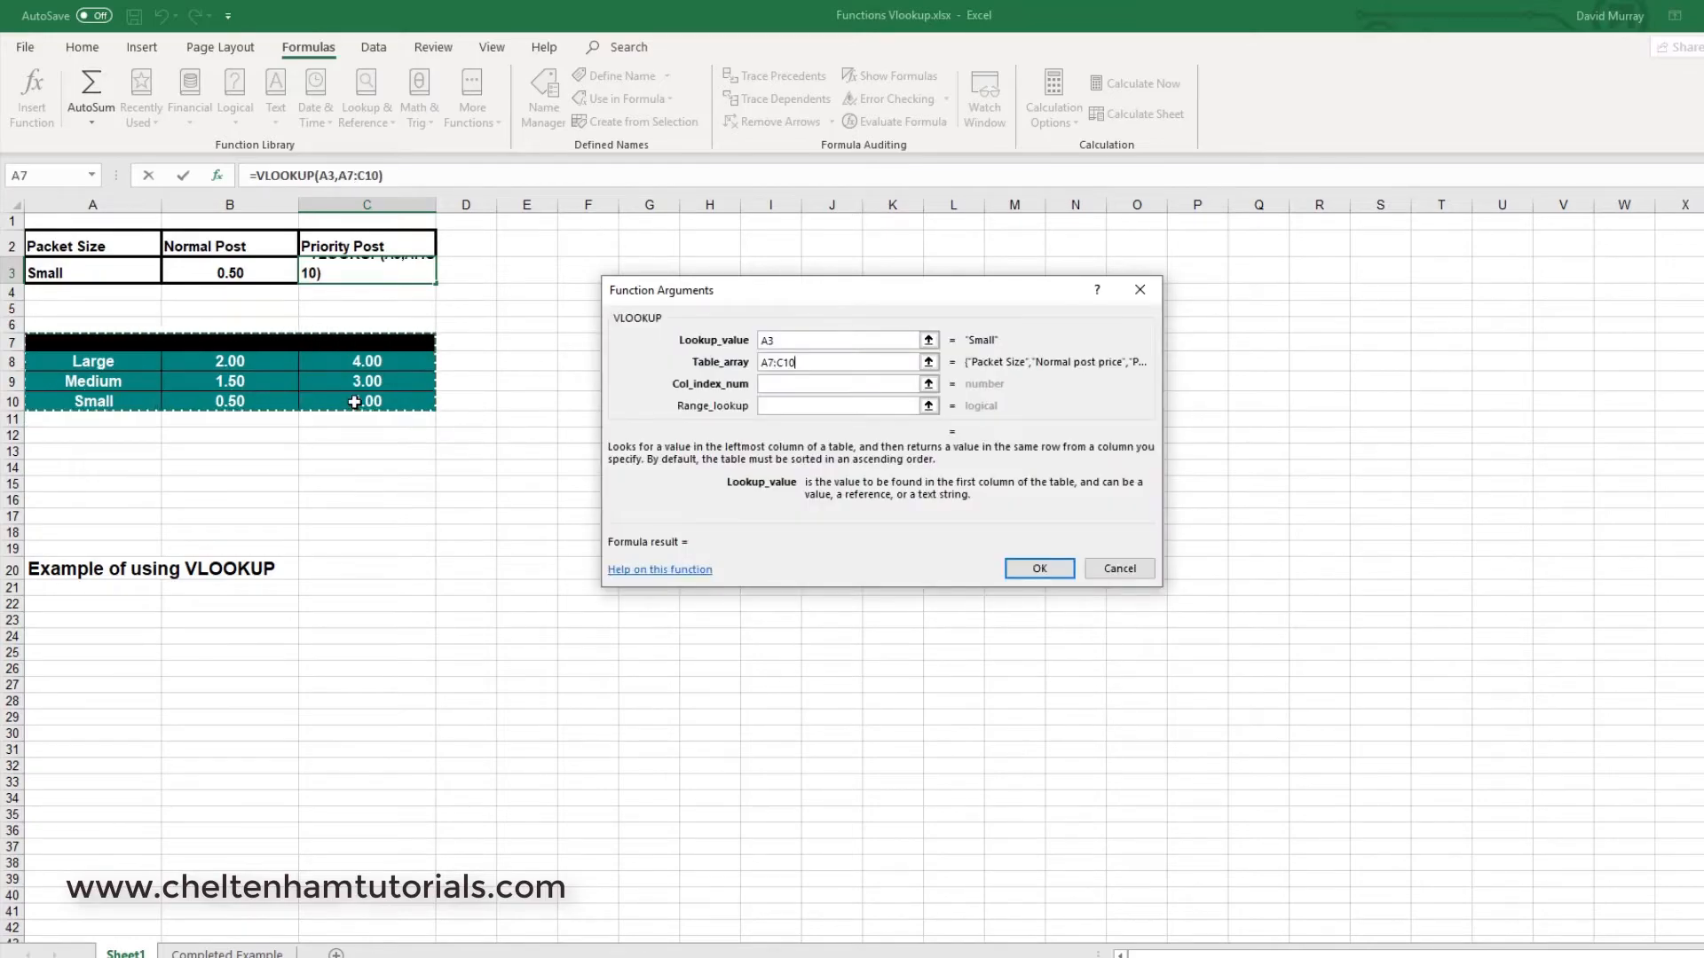
click(774, 384)
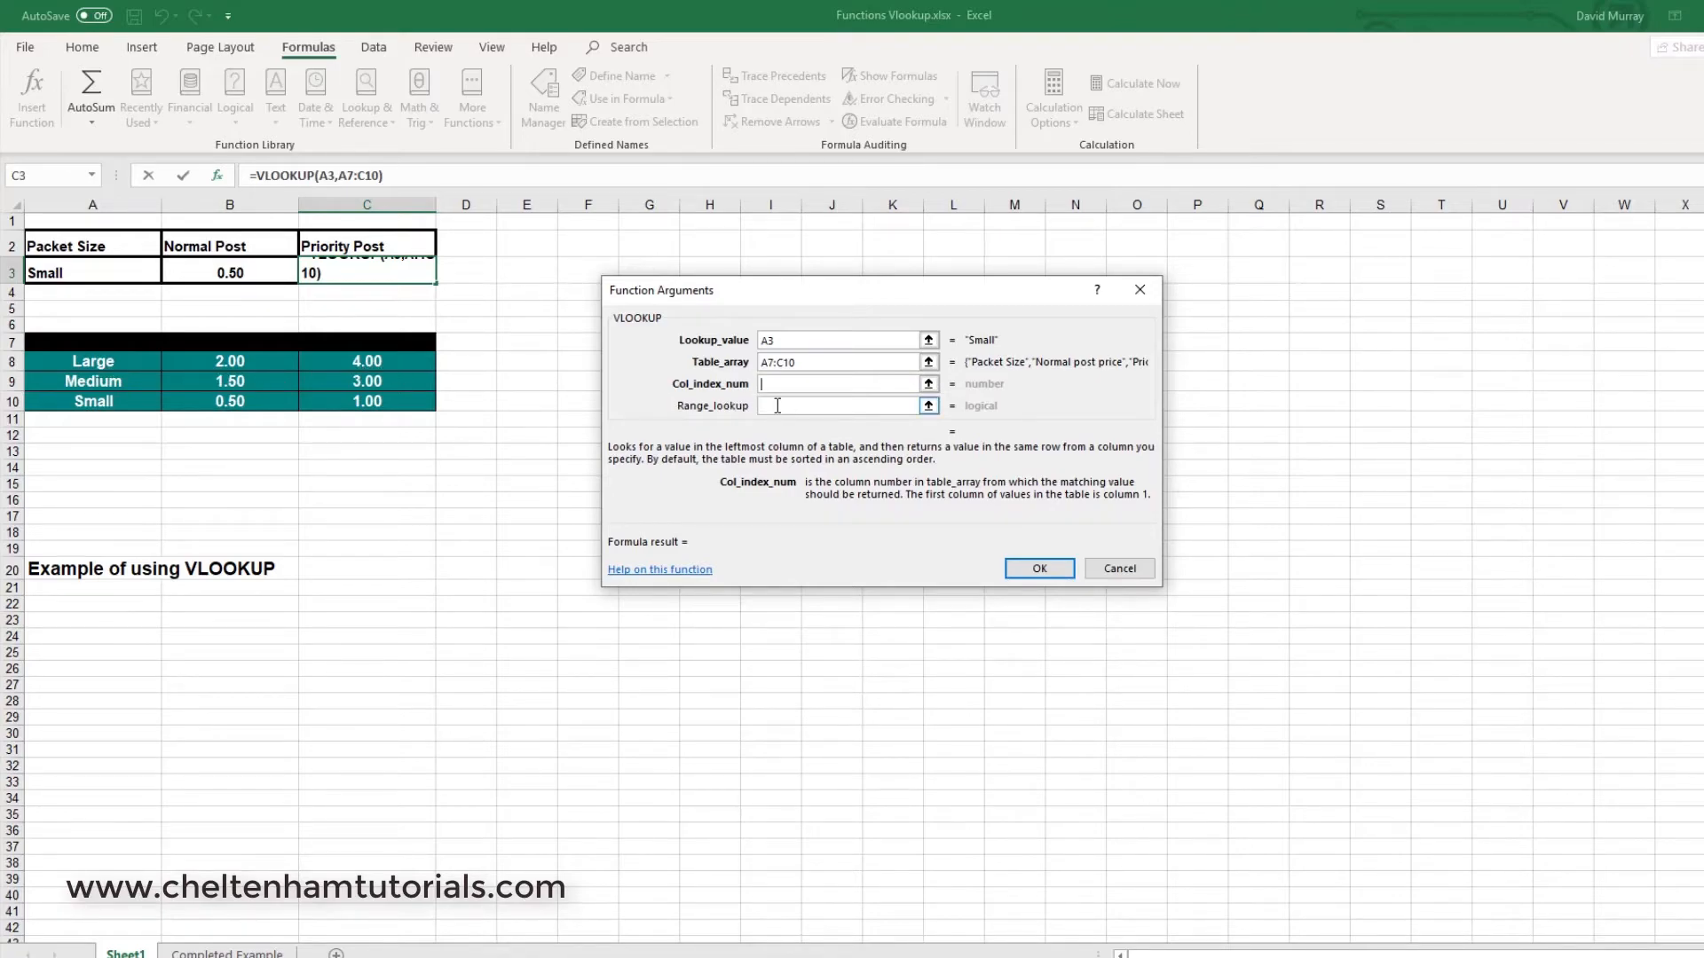
text(3)
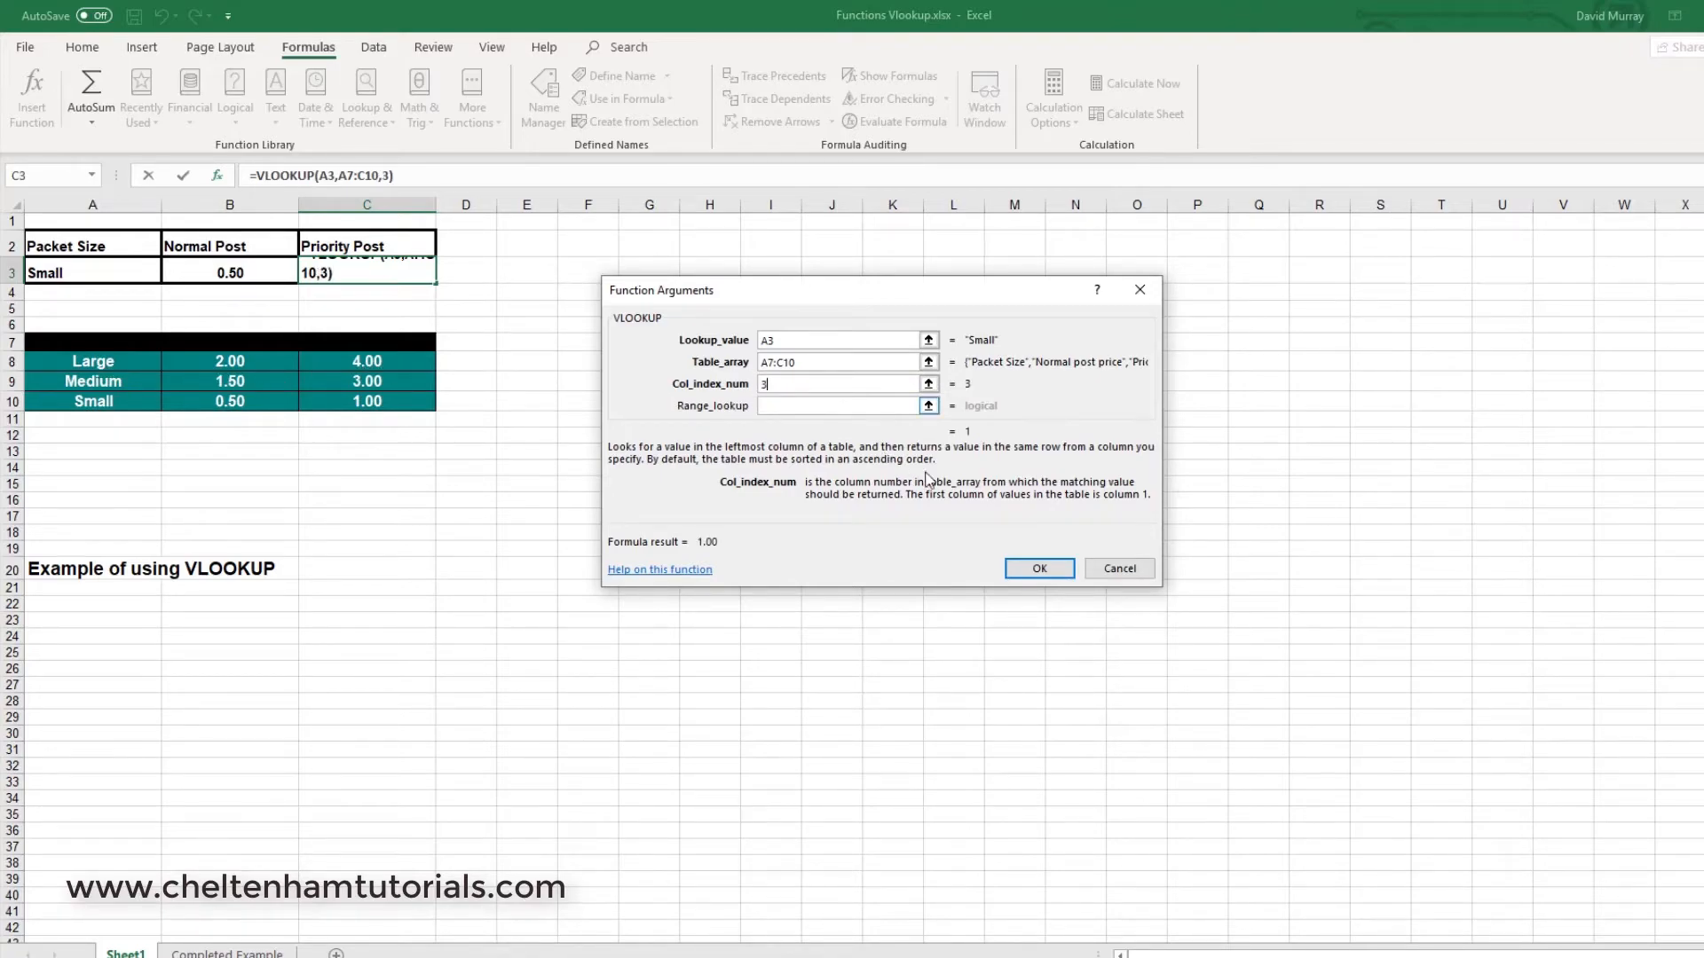
click(1039, 569)
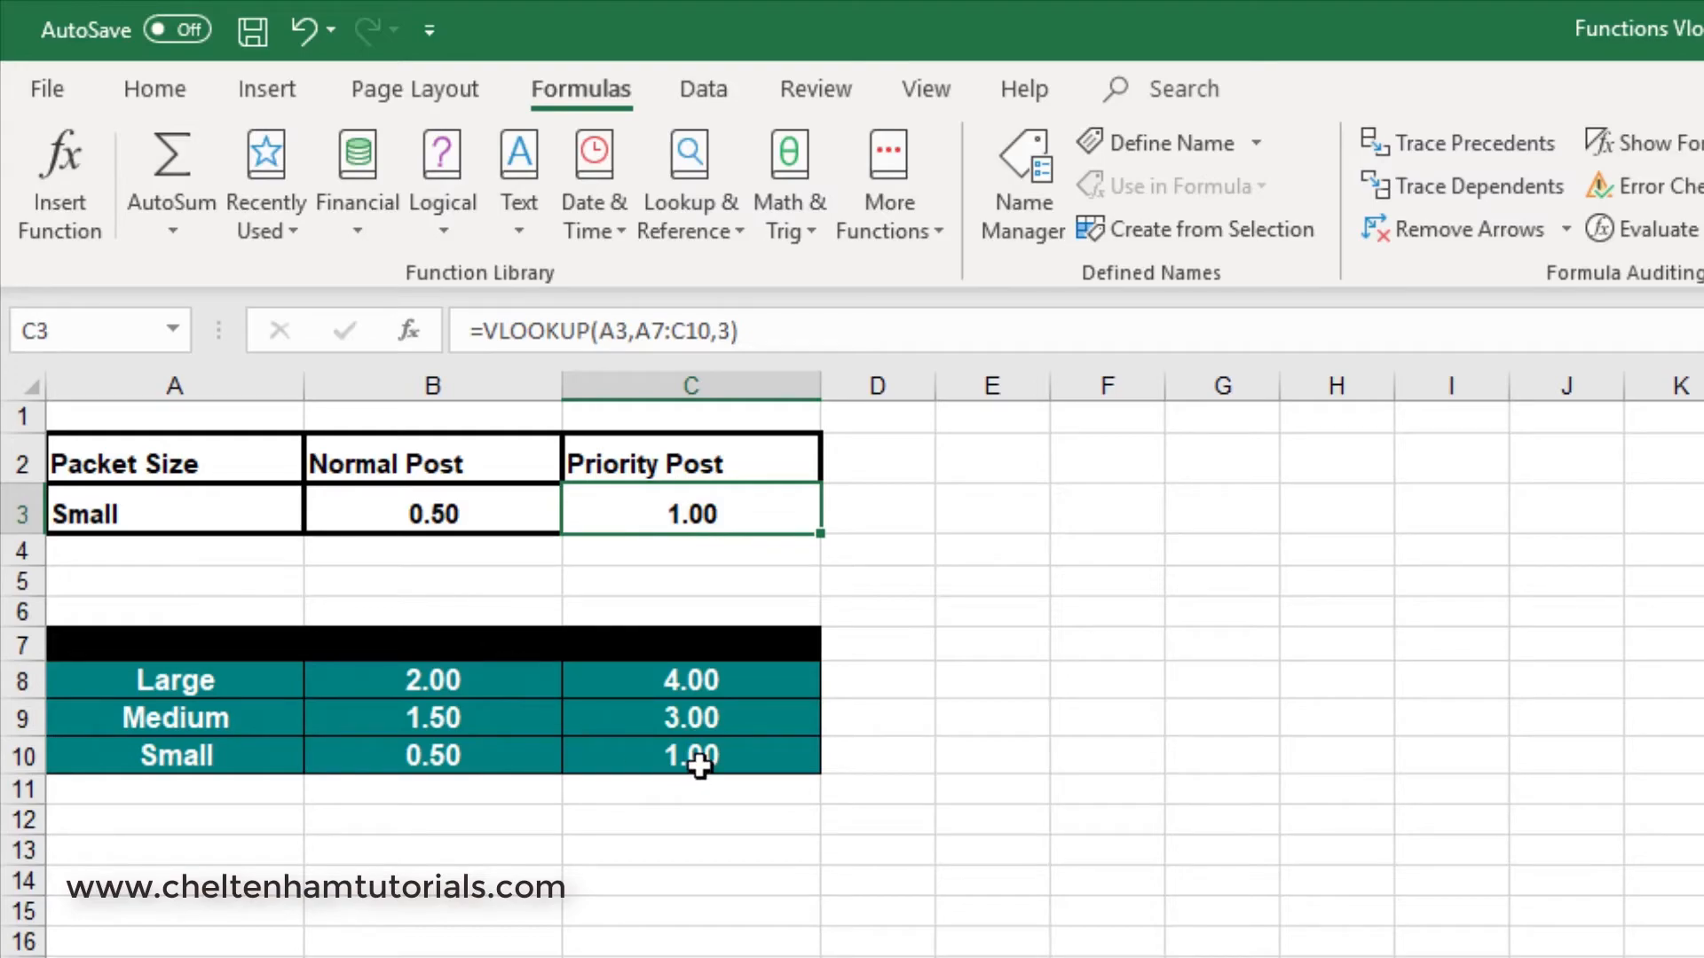
Set the packet size in A3 to Large and check the Priority Post formula in C3
click(92, 521)
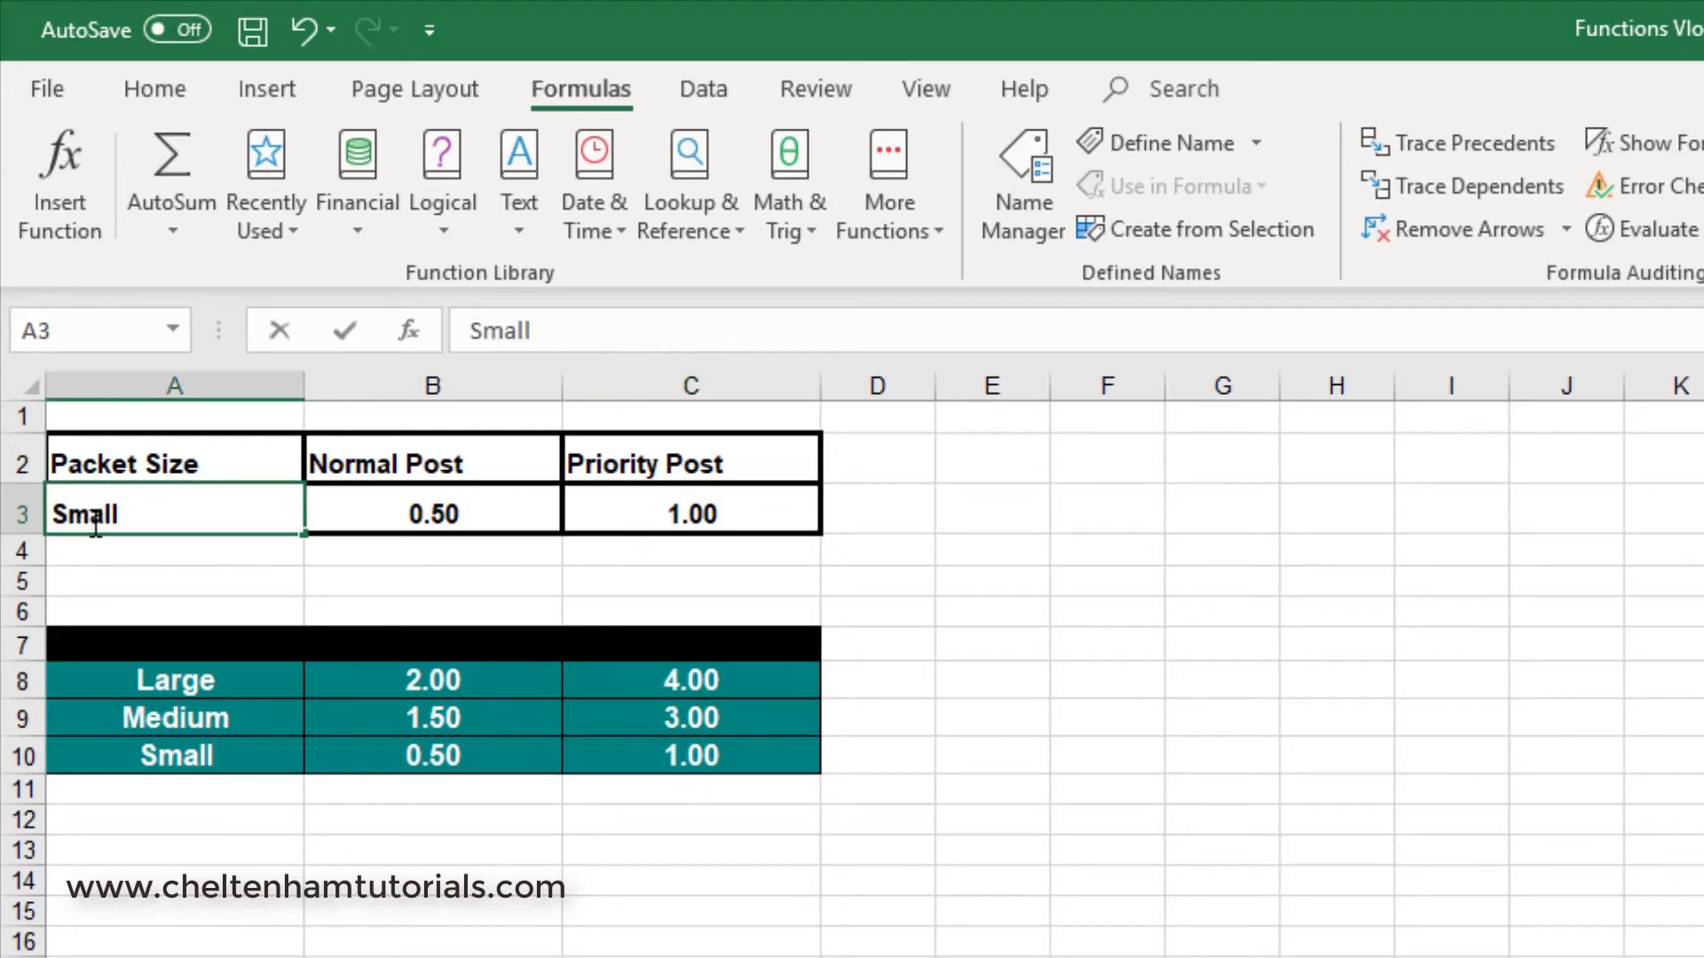
double_click(95, 524)
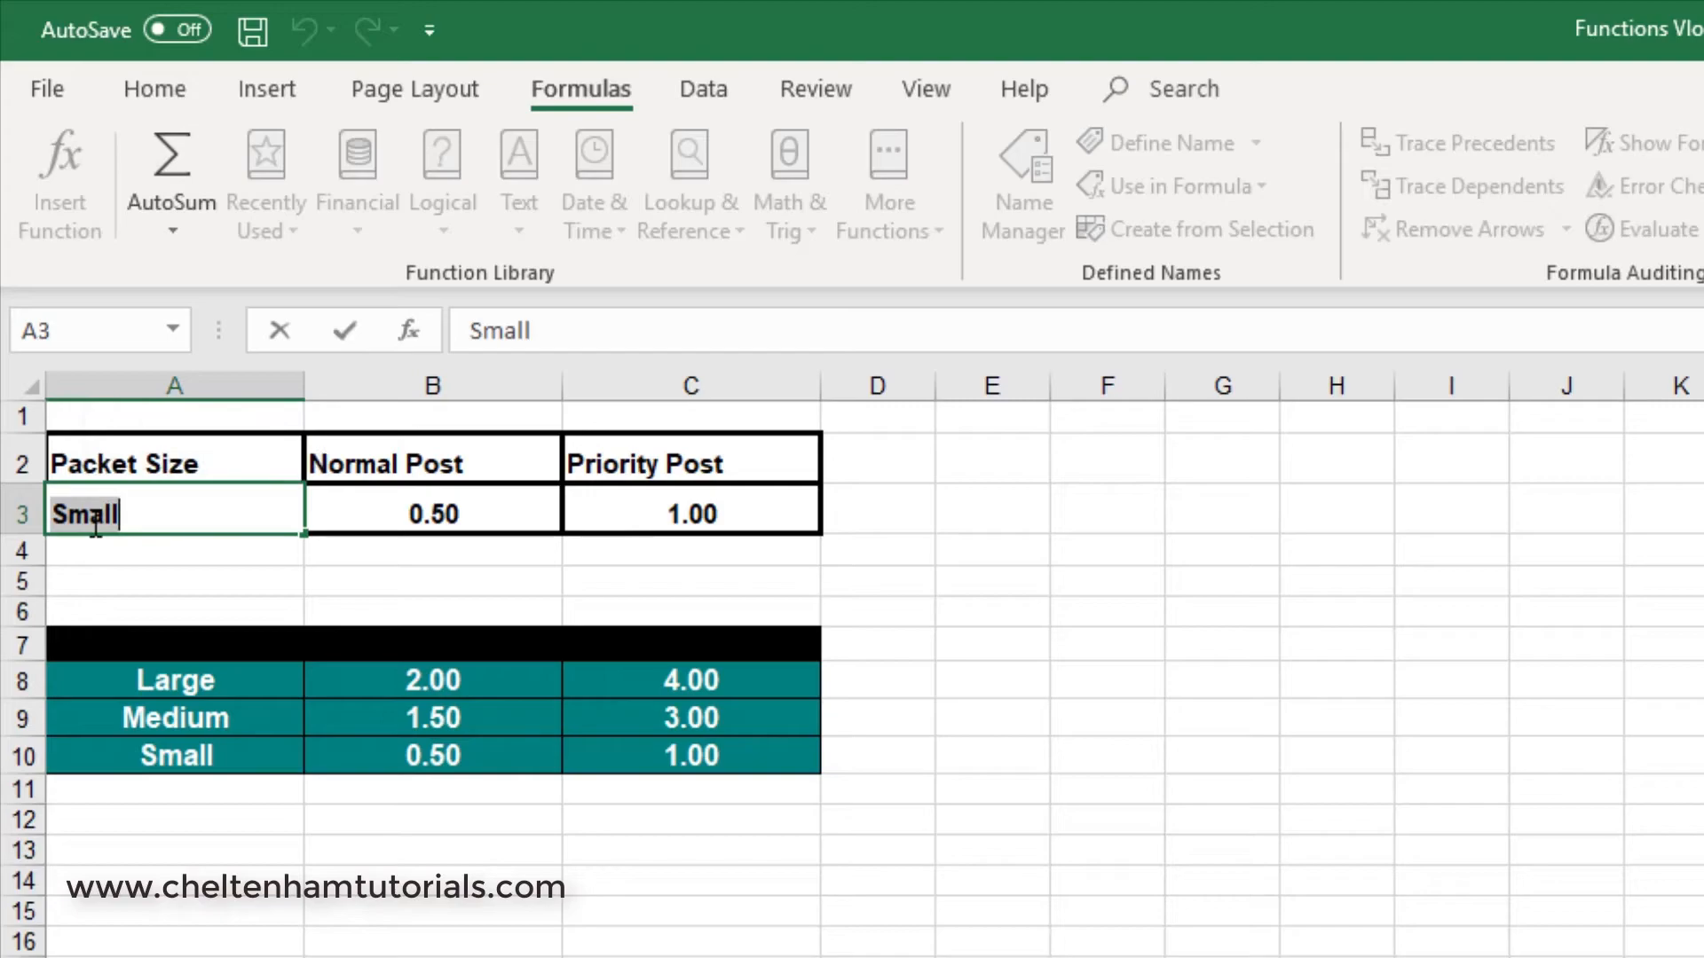
text(Large)
key(Return)
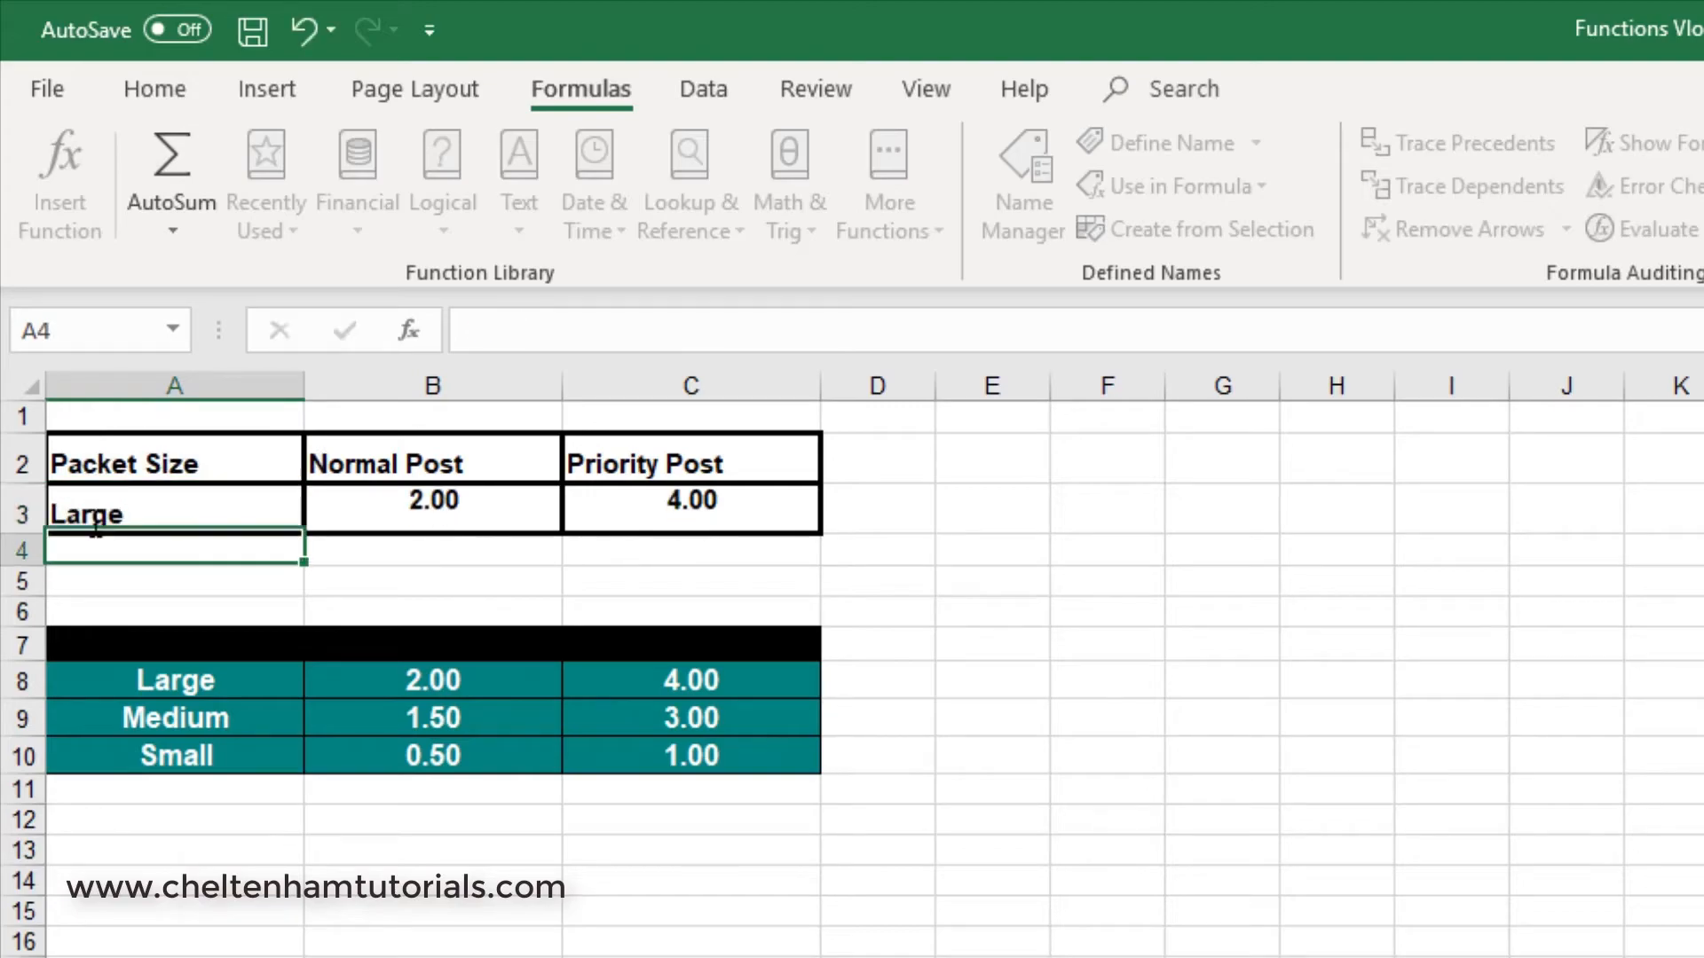
click(472, 916)
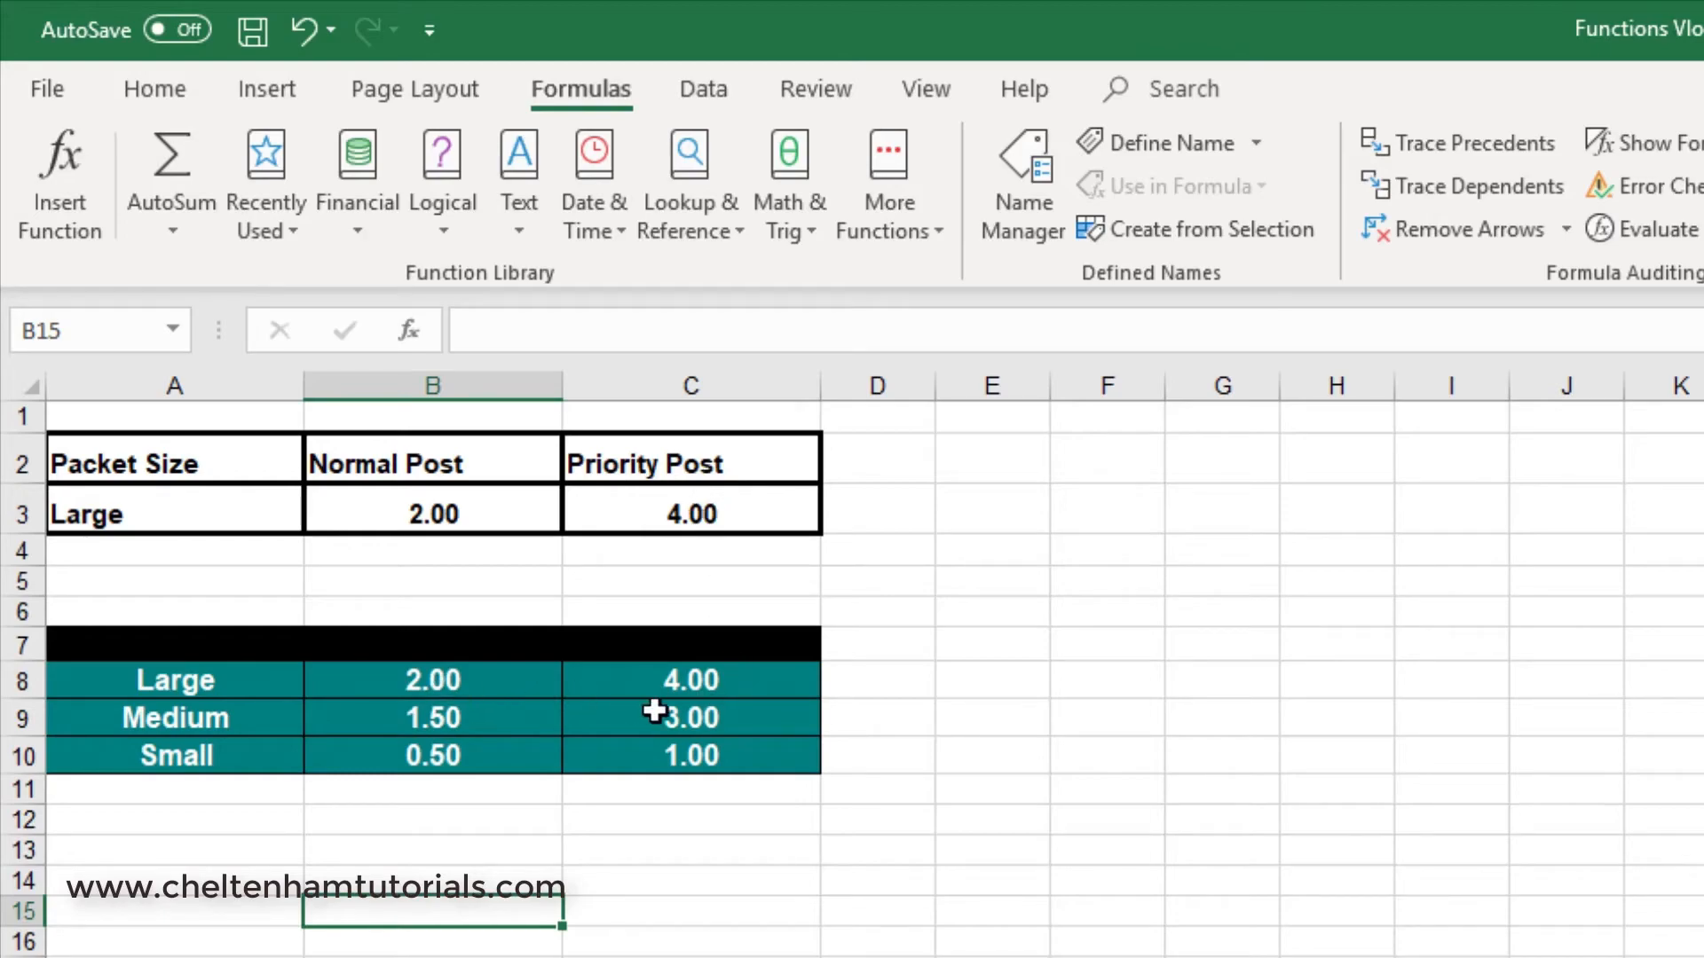
click(700, 507)
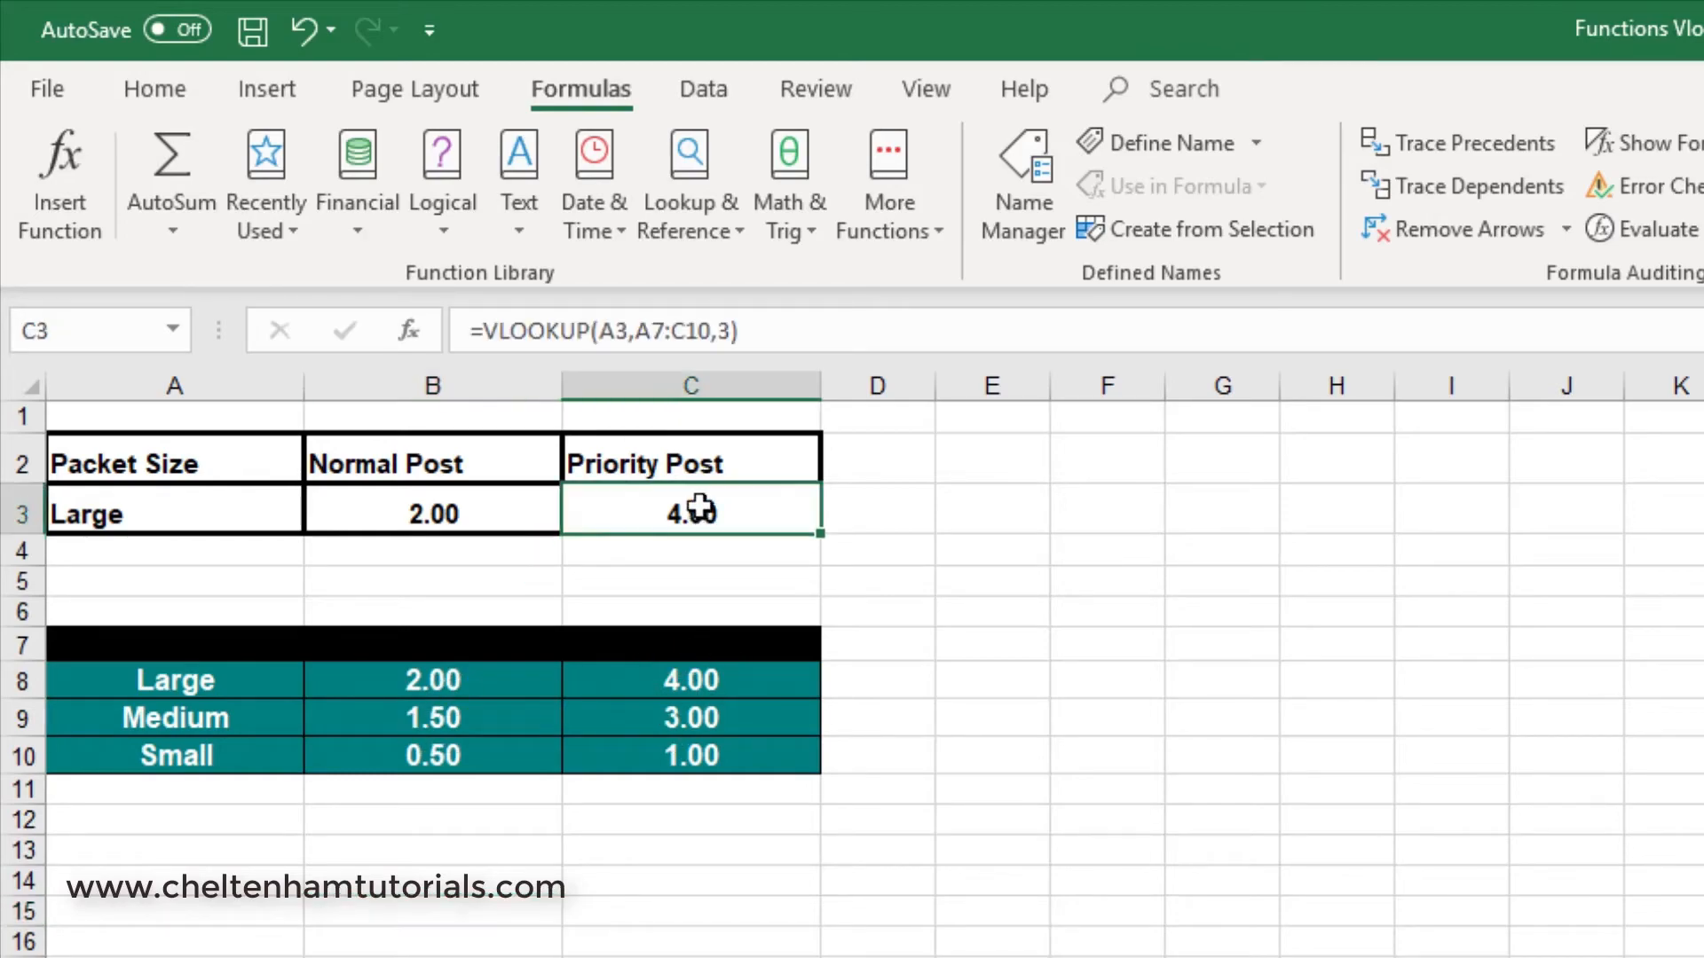